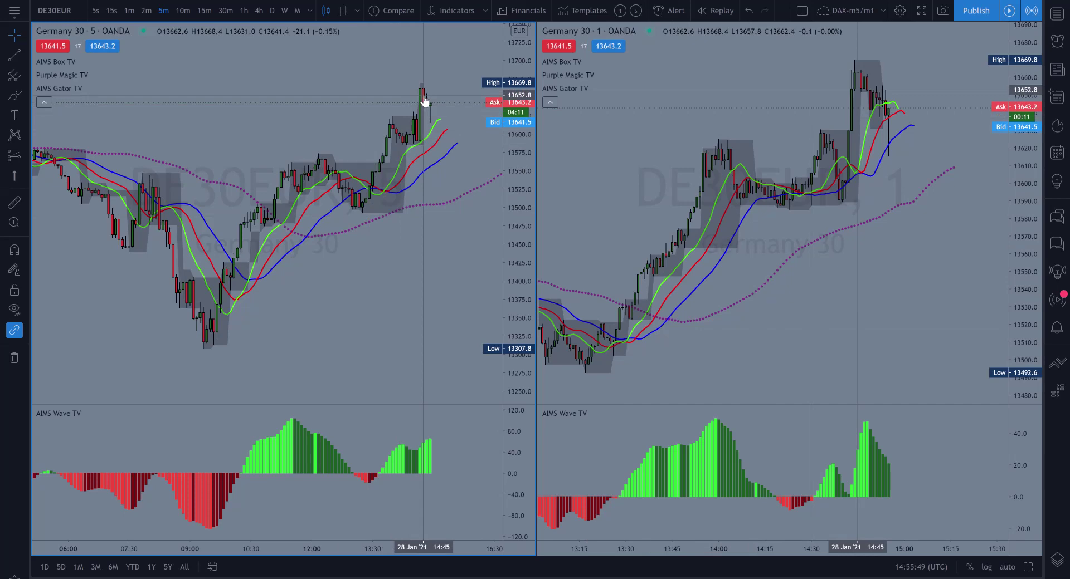
# Maximize the 5-minute DE30EUR chart out of the two-chart layout and switch it to the 1-minute timeframe
pyautogui.click(1028, 567)
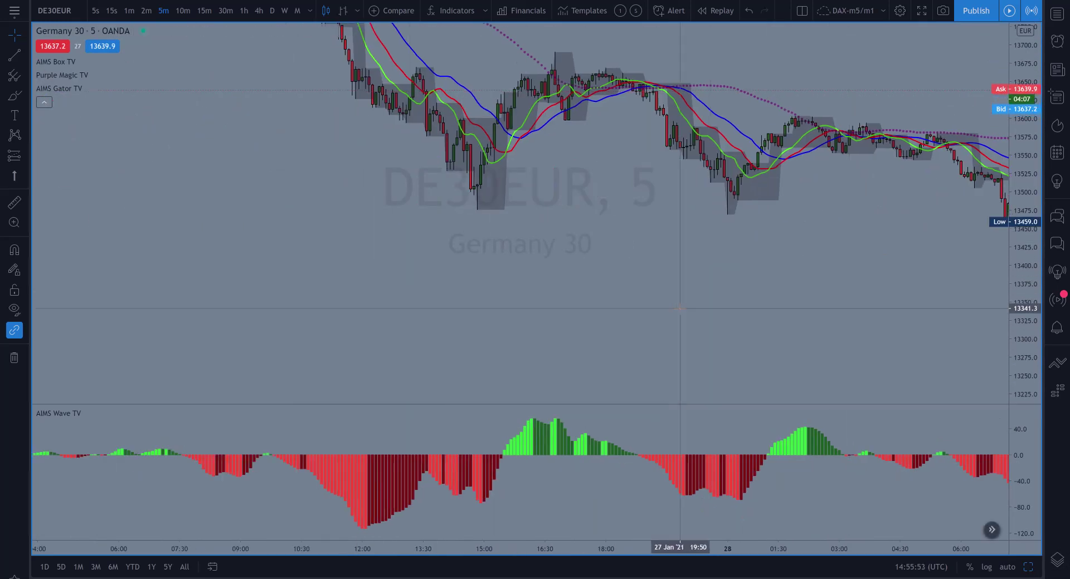
pyautogui.moveTo(683, 287); pyautogui.dragTo(391, 310)
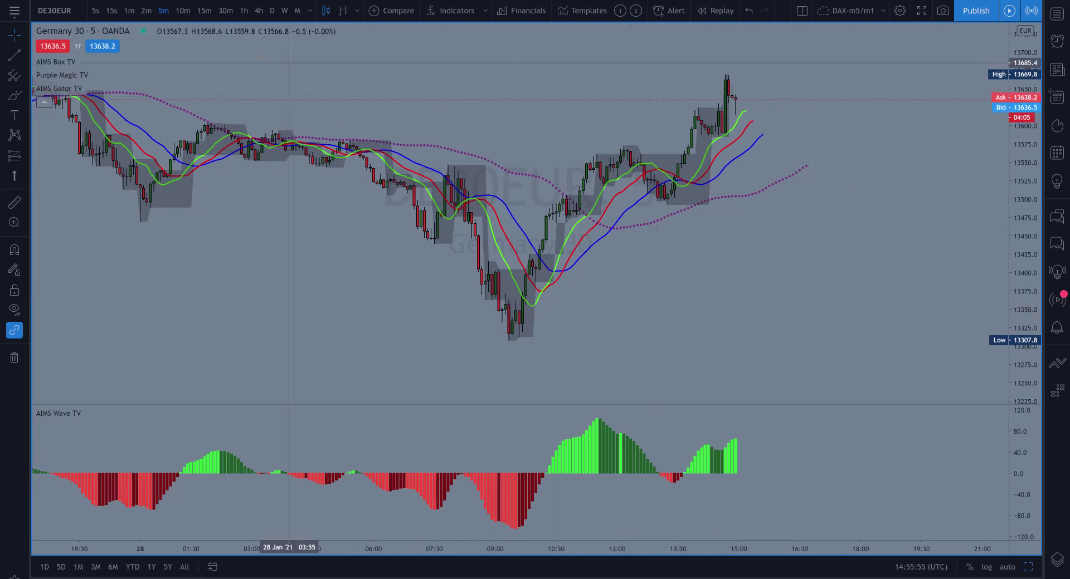
pyautogui.click(129, 11)
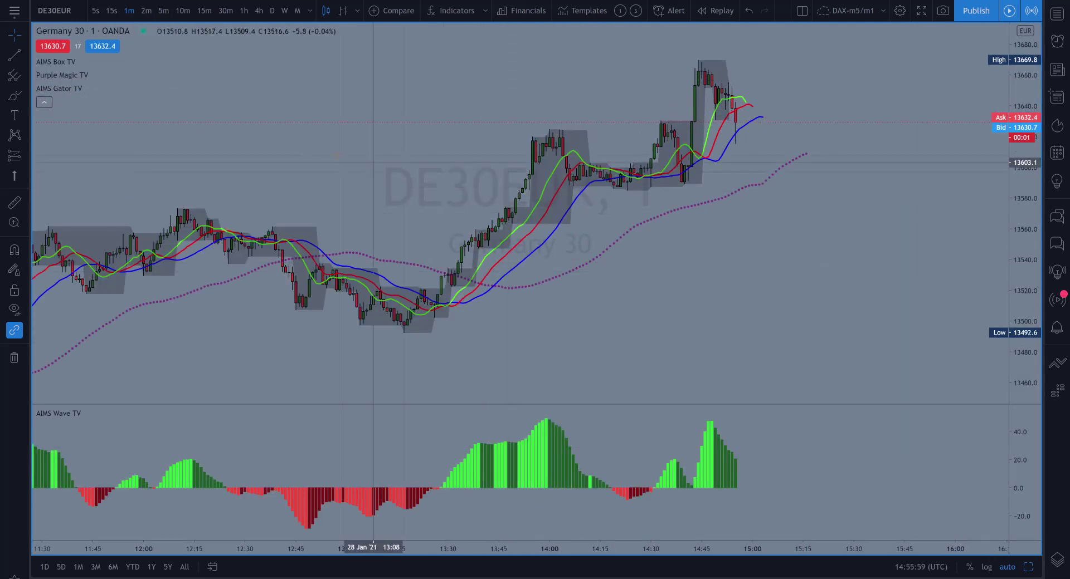
# Draw a 0–5 Elliott impulse wave over the 28 Jan morning decline, from the high at about 13547 to the 09:24 low at about 13309
pyautogui.hscroll(-10, 385, 278)
pyautogui.moveTo(325, 273); pyautogui.dragTo(482, 258)
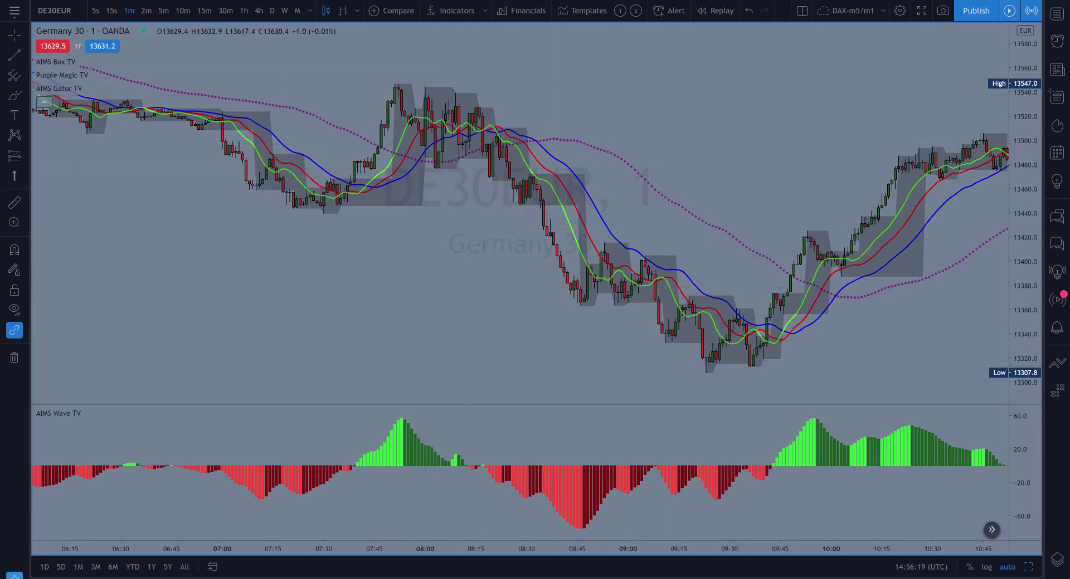
pyautogui.click(146, 93)
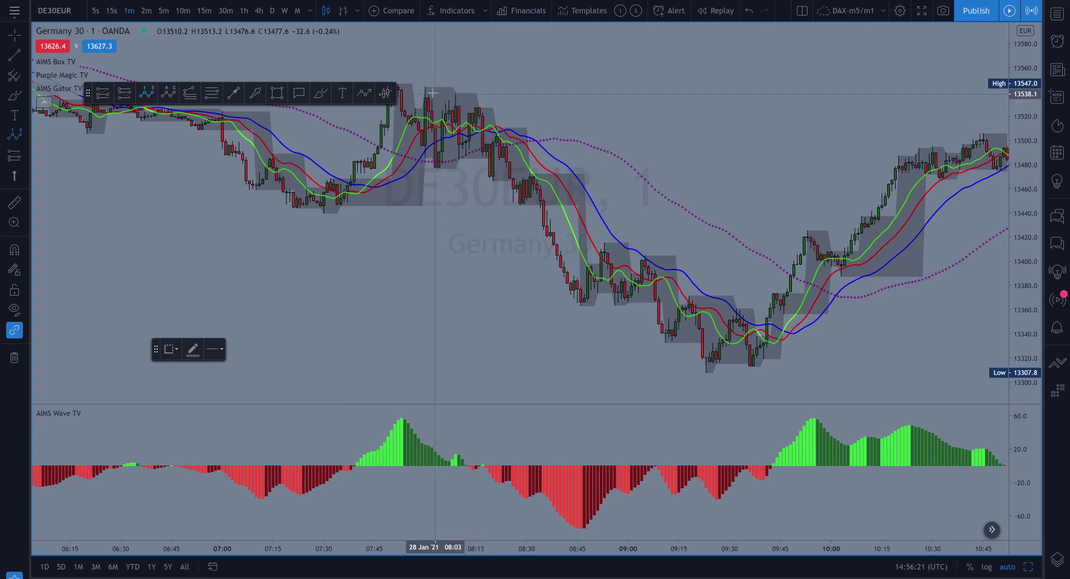
pyautogui.moveTo(93, 97); pyautogui.dragTo(62, 296)
pyautogui.click(395, 84)
pyautogui.click(435, 167)
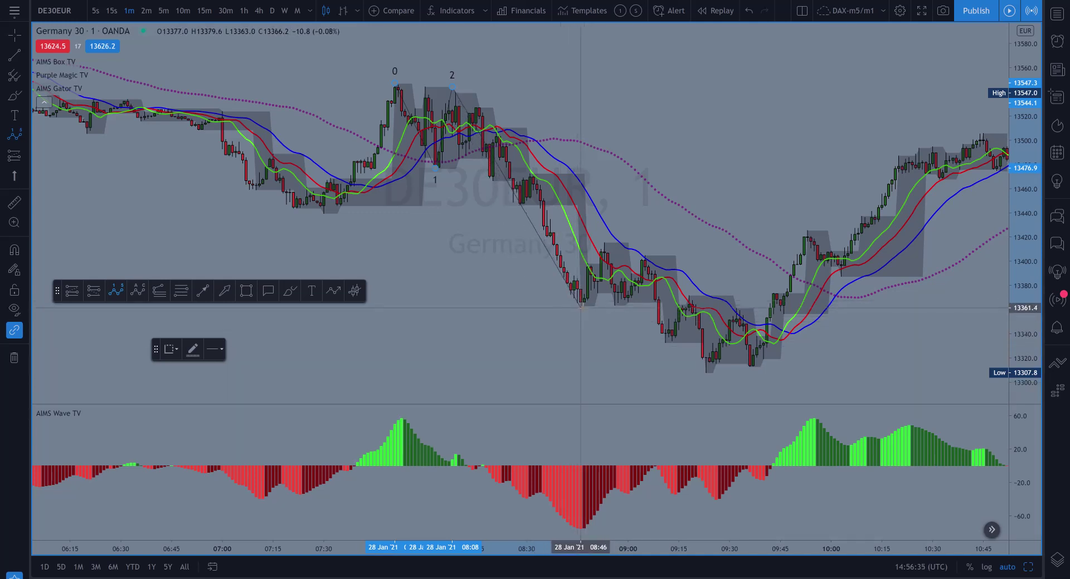
pyautogui.click(586, 296)
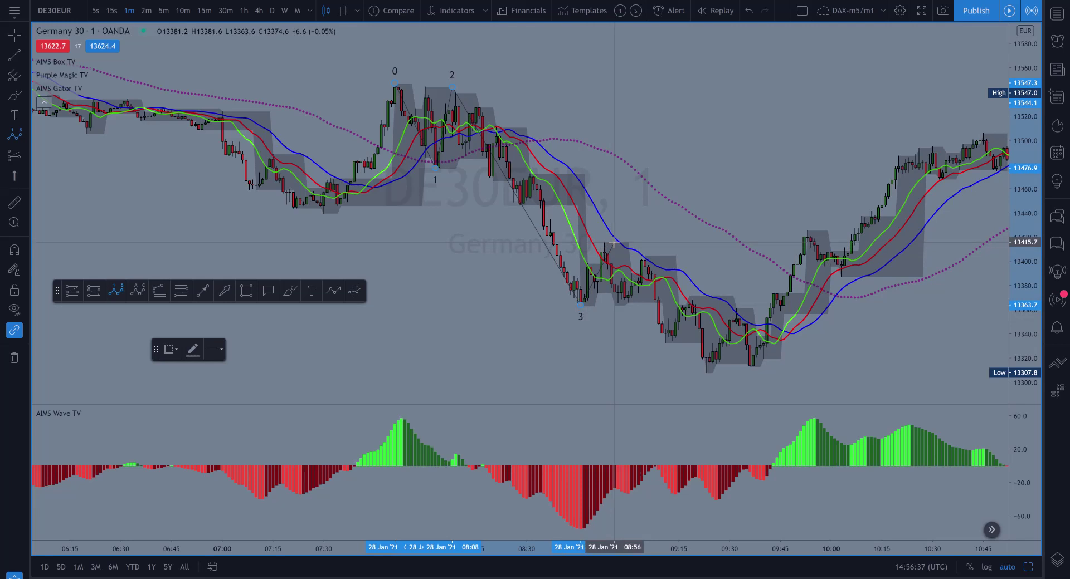
pyautogui.click(612, 244)
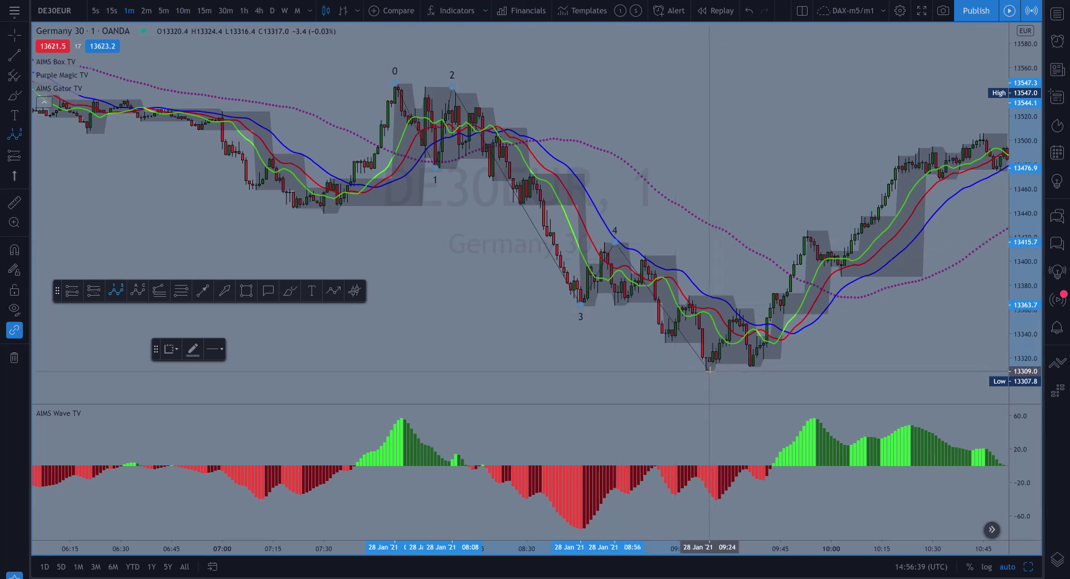
pyautogui.click(708, 370)
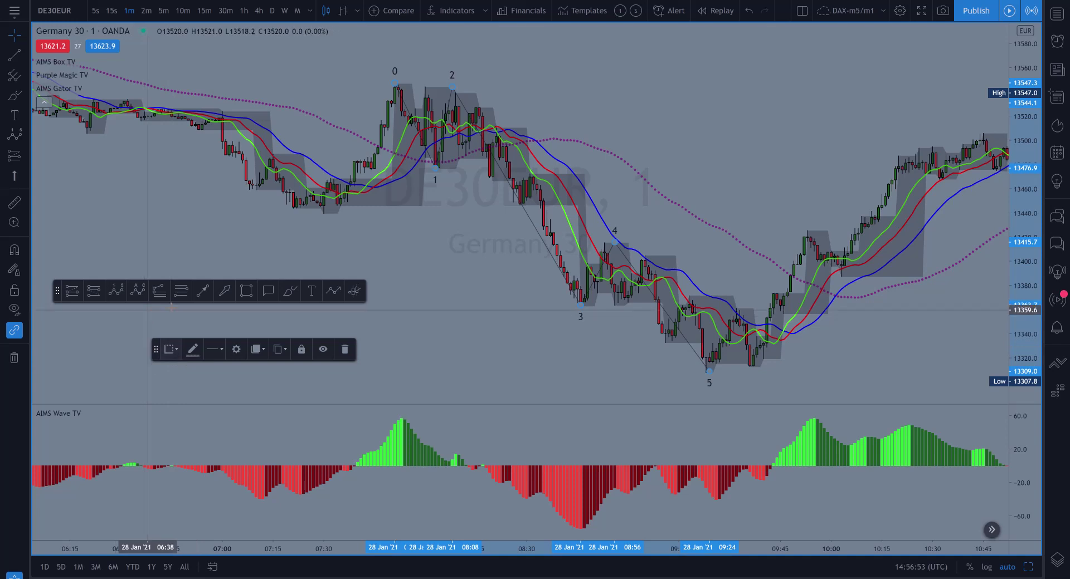
# Highlight the wave 3 decline with a rectangle from 08:16 at about 13528 to 08:46 at about 13362, and start measuring the drop
pyautogui.click(246, 291)
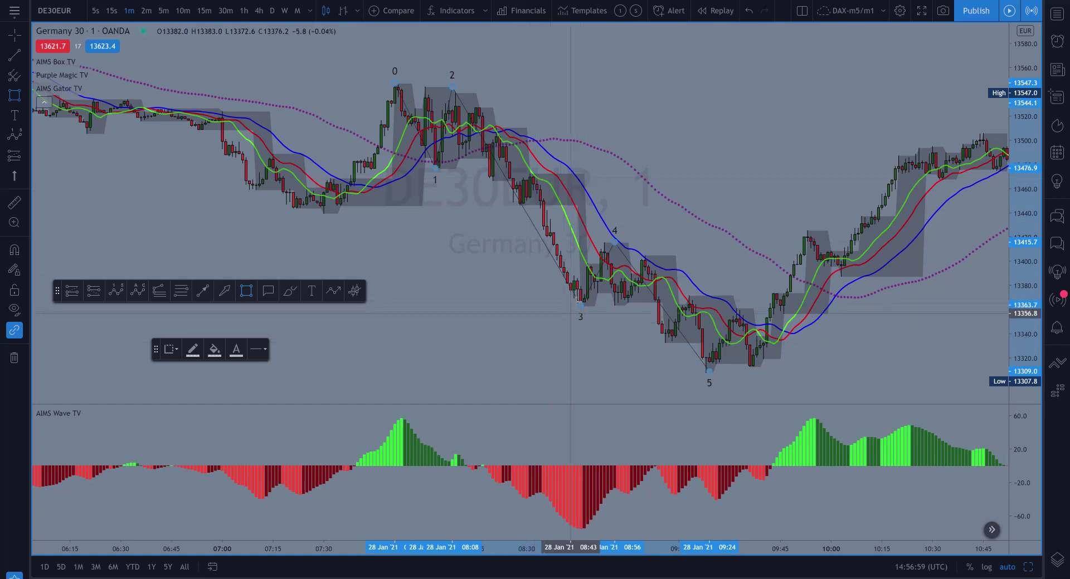
pyautogui.moveTo(479, 106)
pyautogui.mouseDown()
pyautogui.moveTo(542, 271)
pyautogui.moveTo(577, 322)
pyautogui.moveTo(581, 307)
pyautogui.mouseUp()
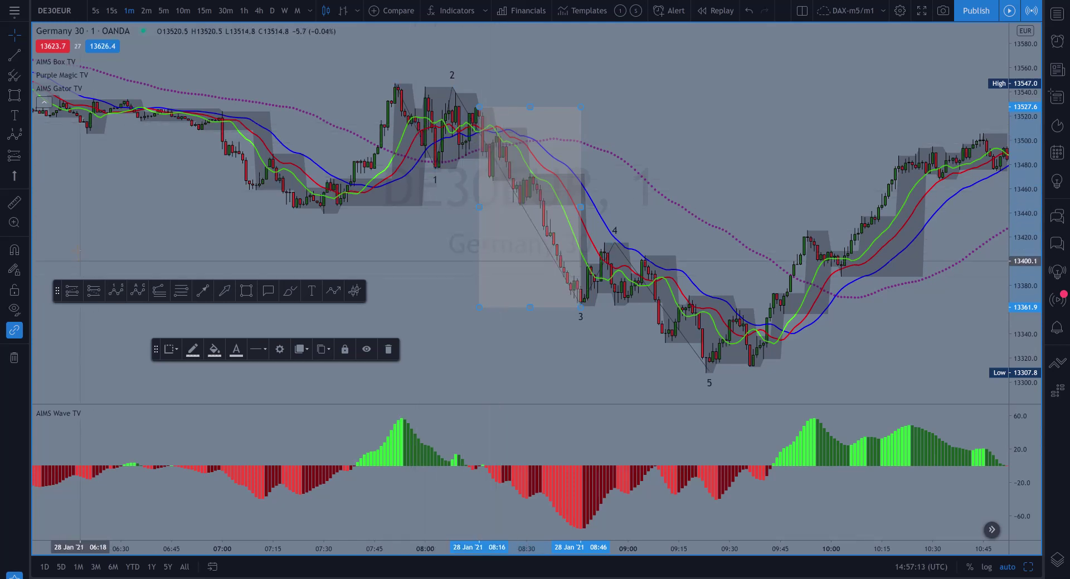
pyautogui.click(14, 204)
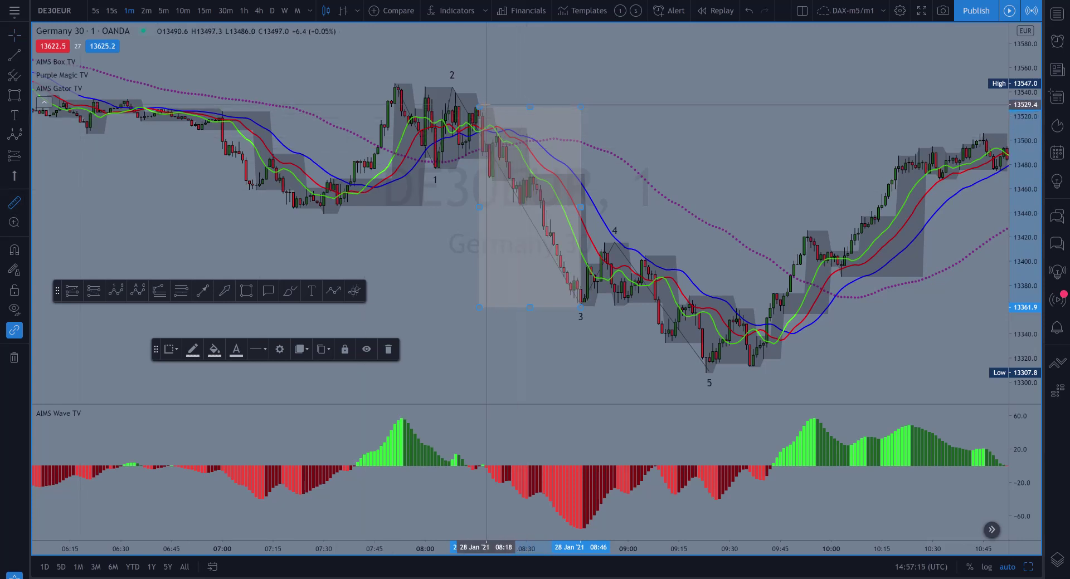
pyautogui.click(479, 103)
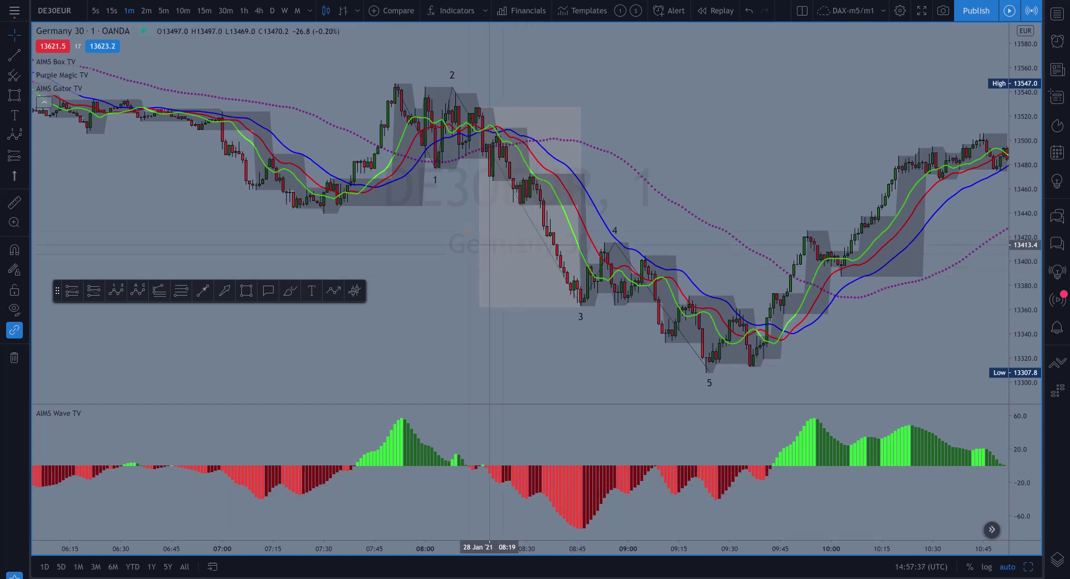
# Switch the chart to the 15-second timeframe and frame the highlighted wave 3 together with waves 4 and 5
pyautogui.click(109, 14)
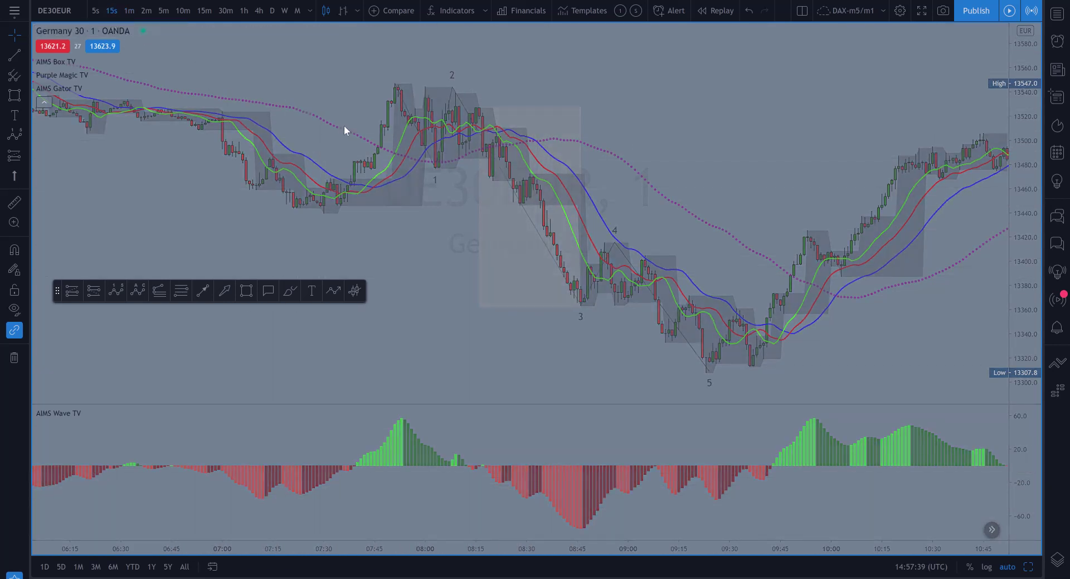
pyautogui.scroll(-5, 442, 203)
pyautogui.moveTo(442, 204); pyautogui.dragTo(718, 195)
pyautogui.scroll(2, 718, 194)
pyautogui.hscroll(-5, 696, 198)
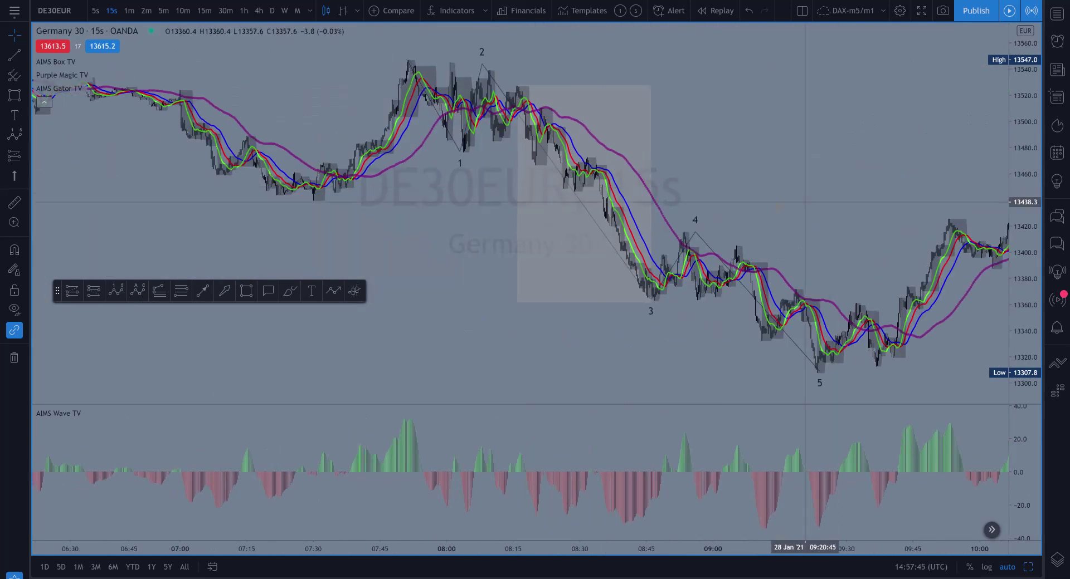
pyautogui.scroll(5, 734, 205)
pyautogui.hscroll(-8, 734, 205)
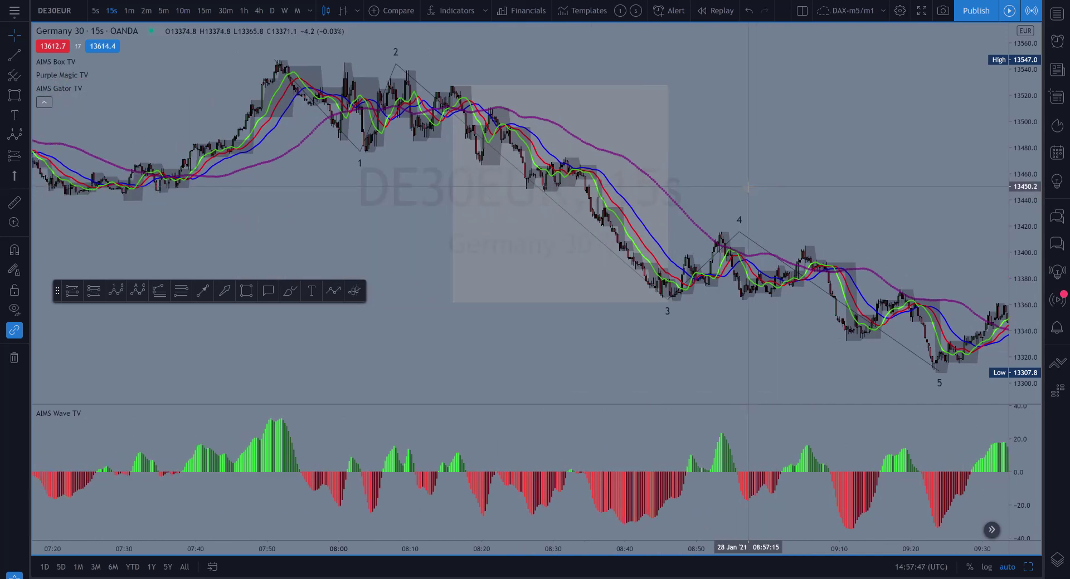
pyautogui.scroll(2, 710, 181)
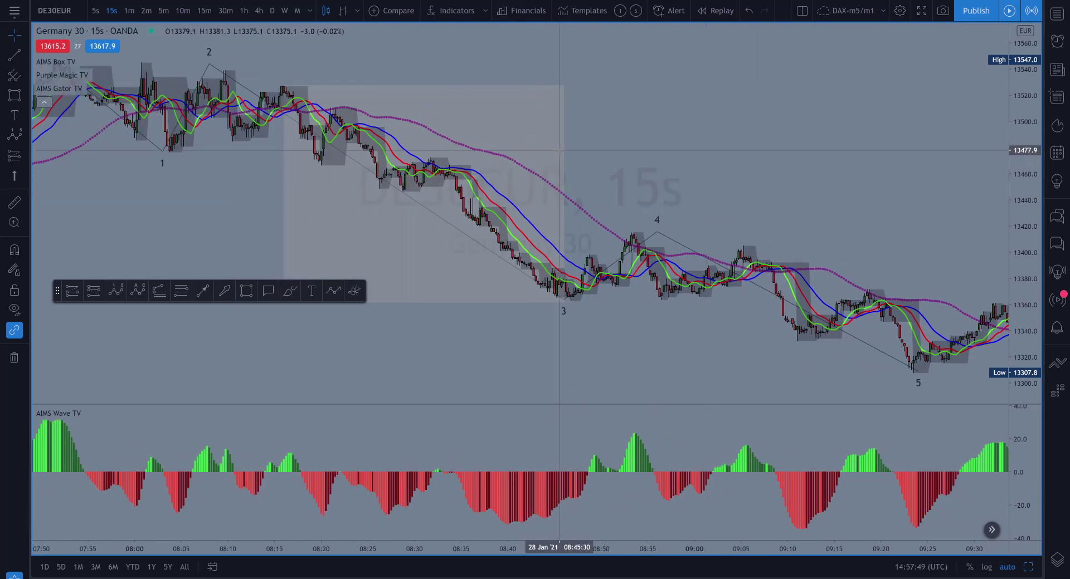
pyautogui.hscroll(-3, 603, 146)
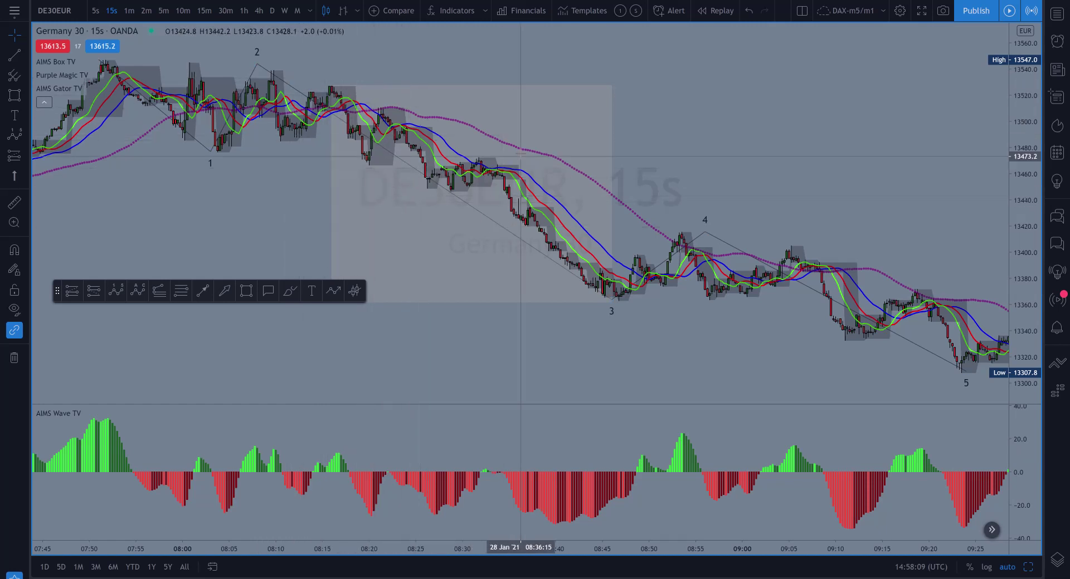
# Examine the 15-second price and AIMS Wave structure from the end of wave 3 through wave 4 to the wave 5 low
pyautogui.scroll(-2, 496, 210)
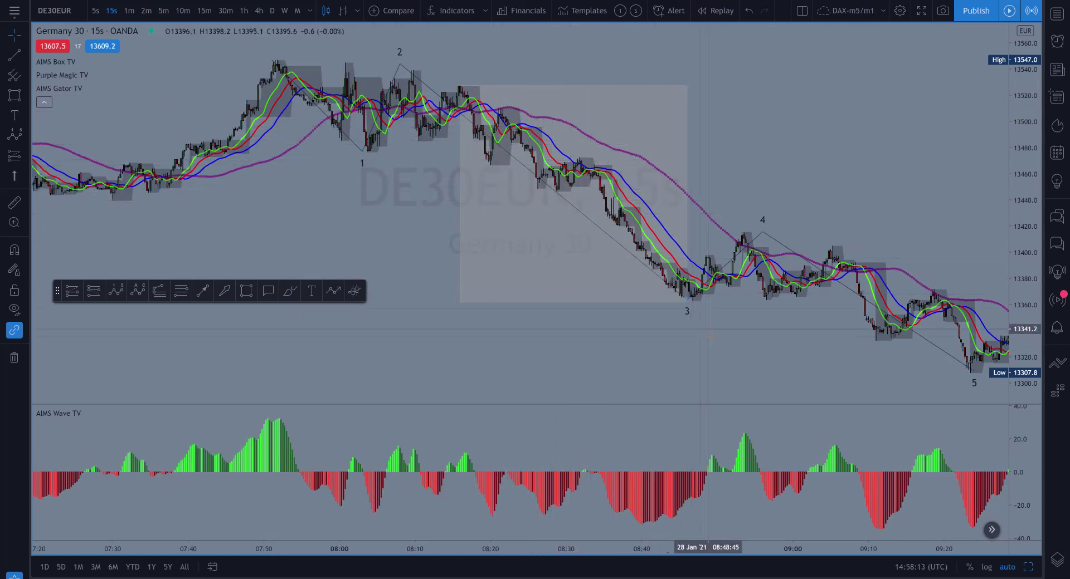
pyautogui.hscroll(3, 659, 259)
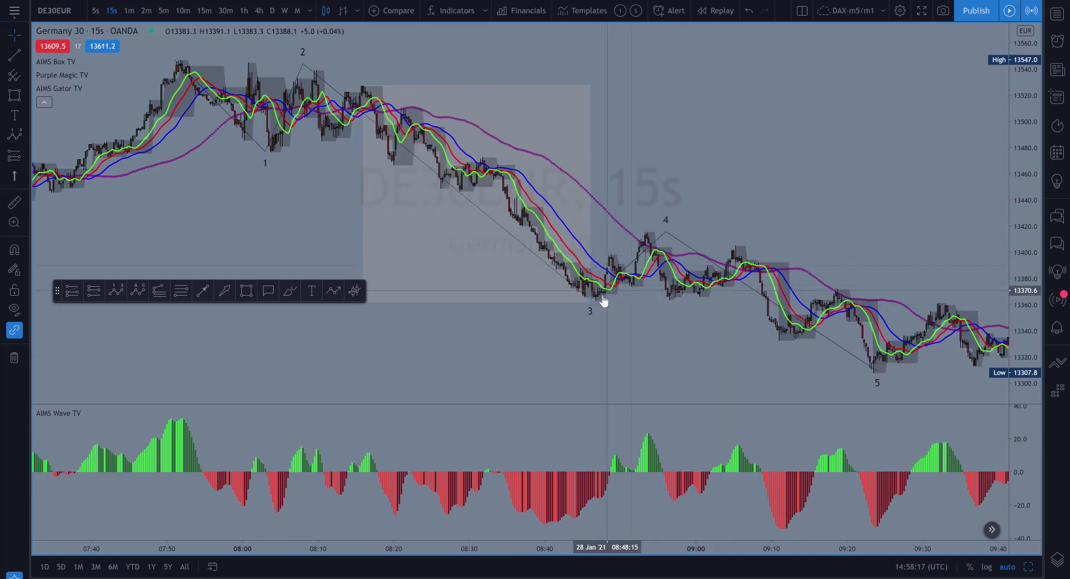
pyautogui.scroll(3, 599, 273)
pyautogui.scroll(3, 423, 279)
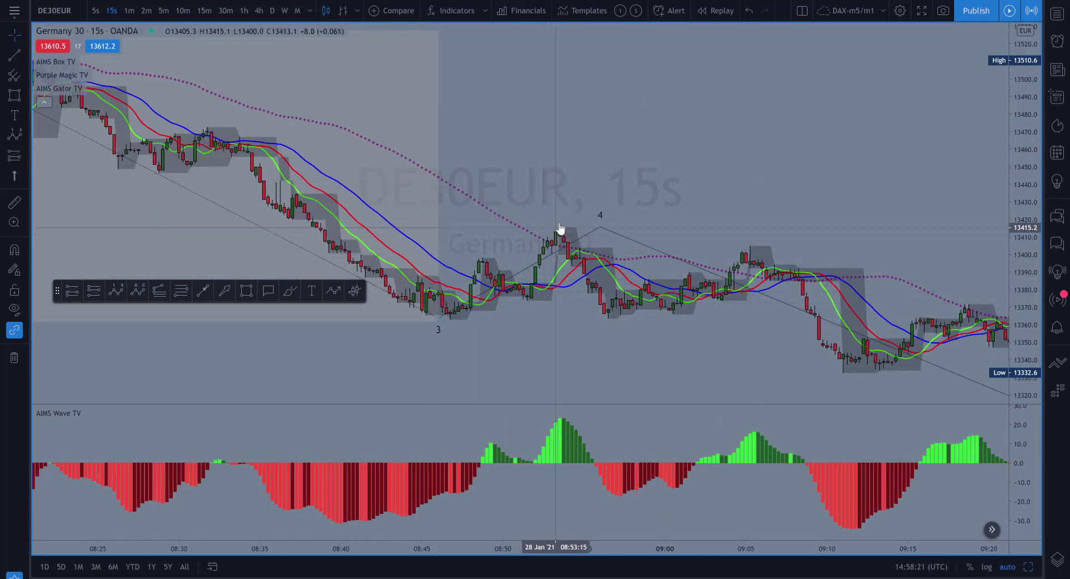
pyautogui.scroll(-5, 576, 286)
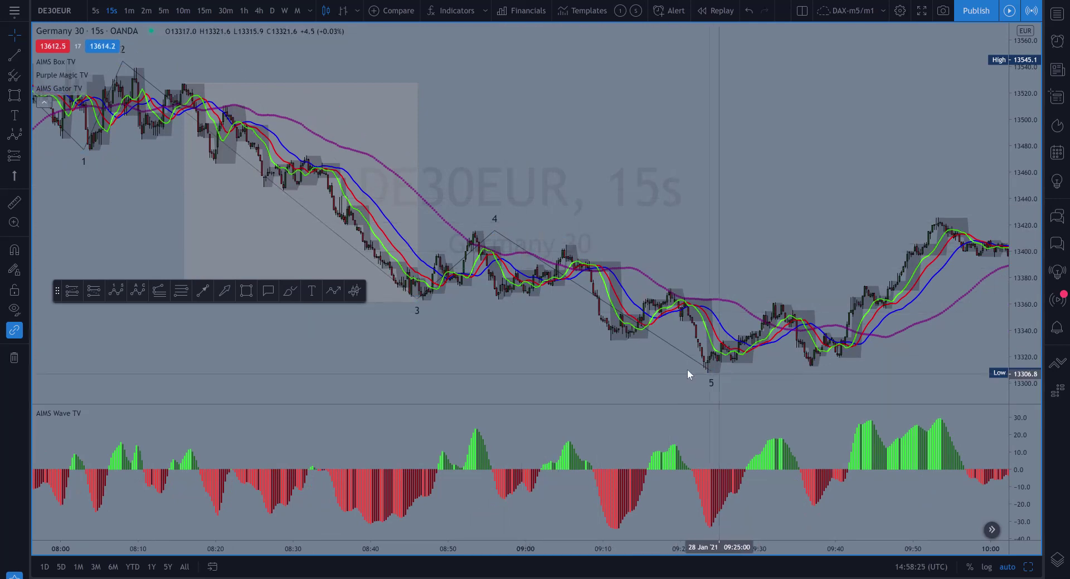
pyautogui.scroll(3, 711, 368)
pyautogui.moveTo(525, 206); pyautogui.dragTo(651, 308)
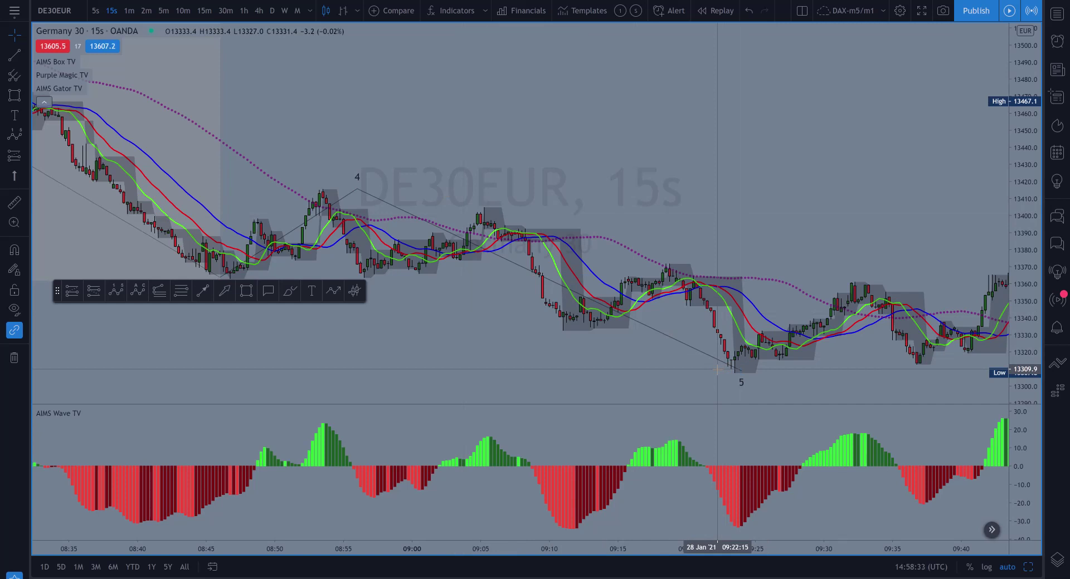
pyautogui.moveTo(431, 254); pyautogui.dragTo(479, 255)
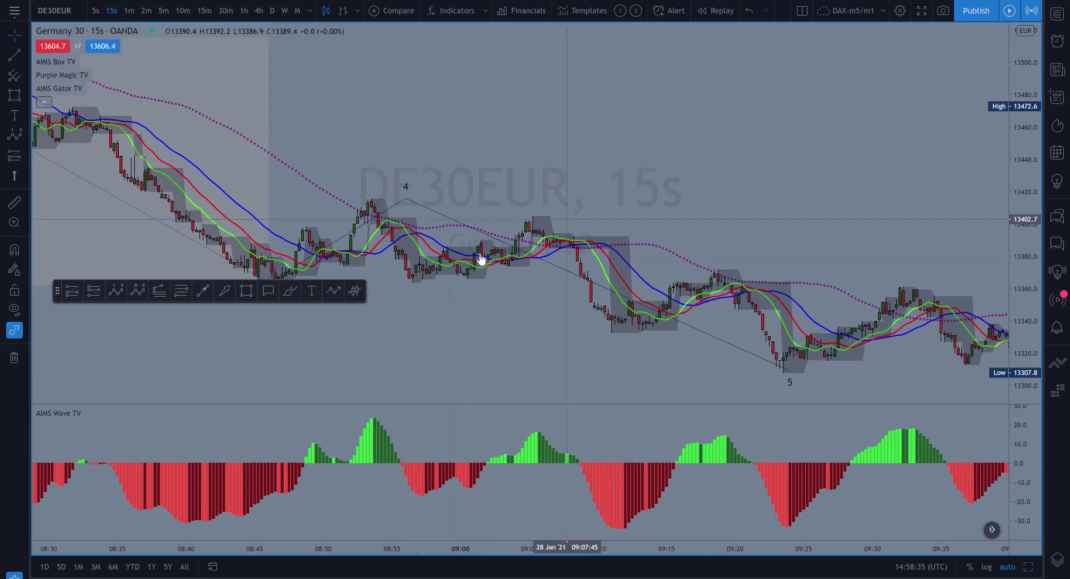
# Draw a second 0–5 Elliott impulse wave inside wave 5, from the wave 4 high at about 13416 to the 09:23:45 low at about 13309
pyautogui.click(116, 291)
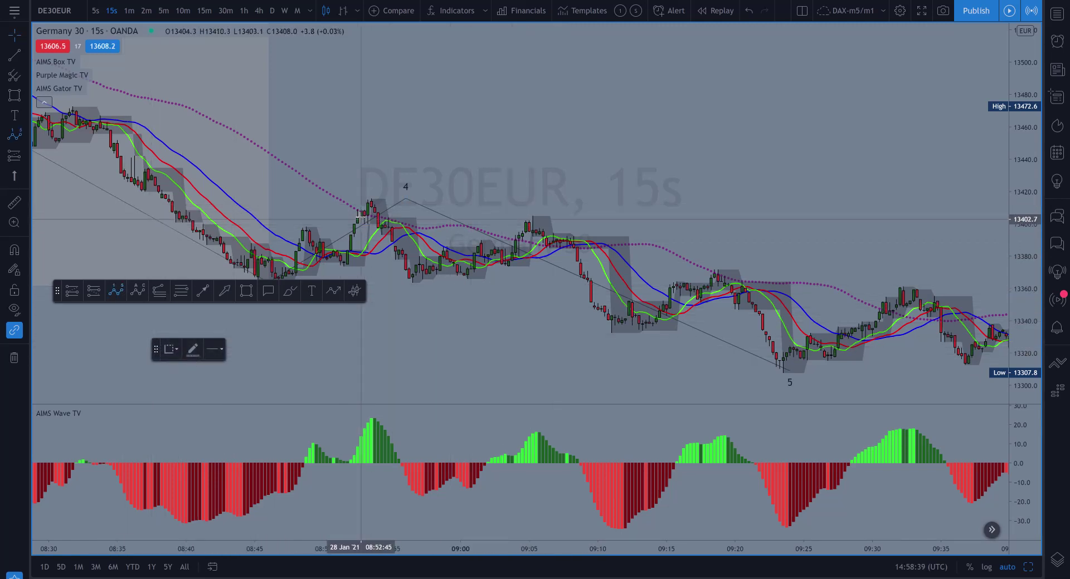
pyautogui.click(371, 198)
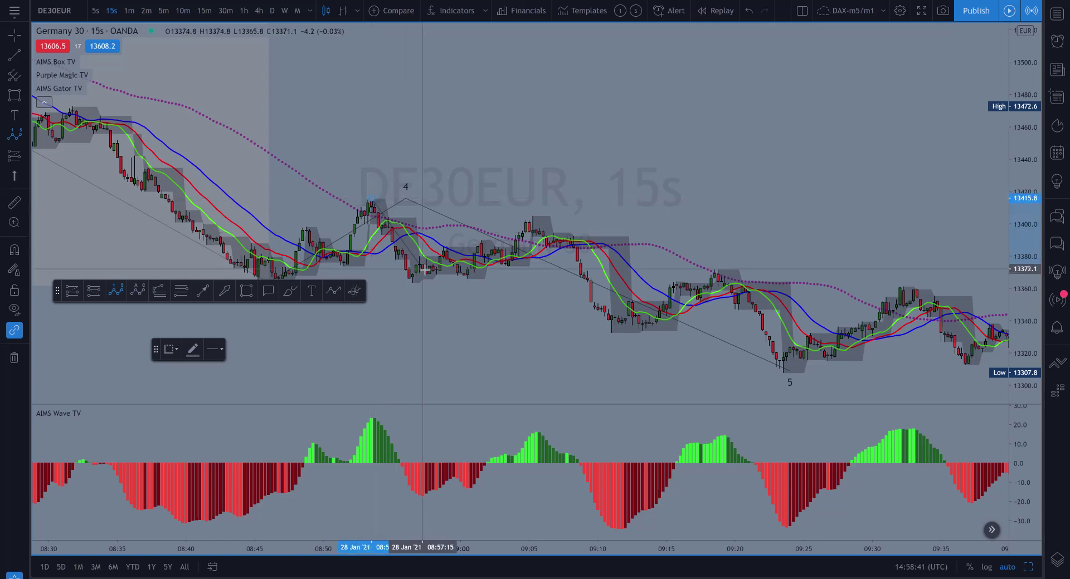
pyautogui.click(416, 282)
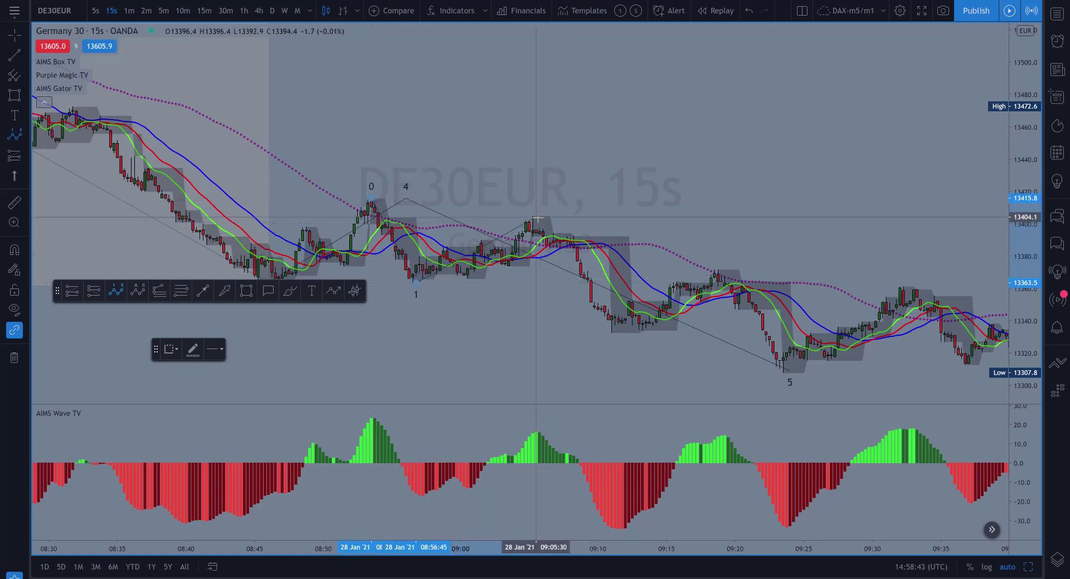
pyautogui.click(535, 215)
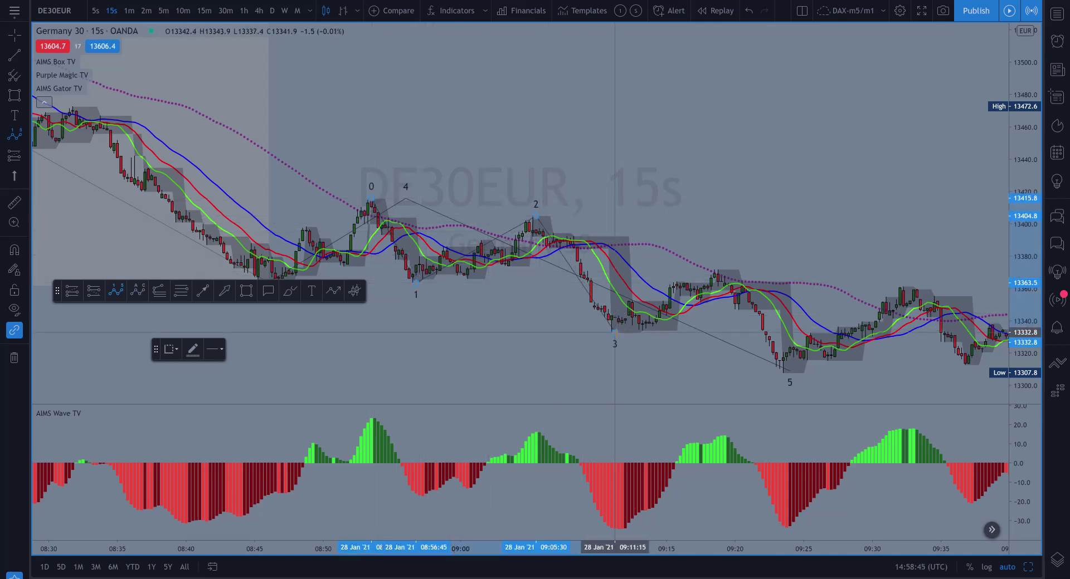
pyautogui.click(615, 334)
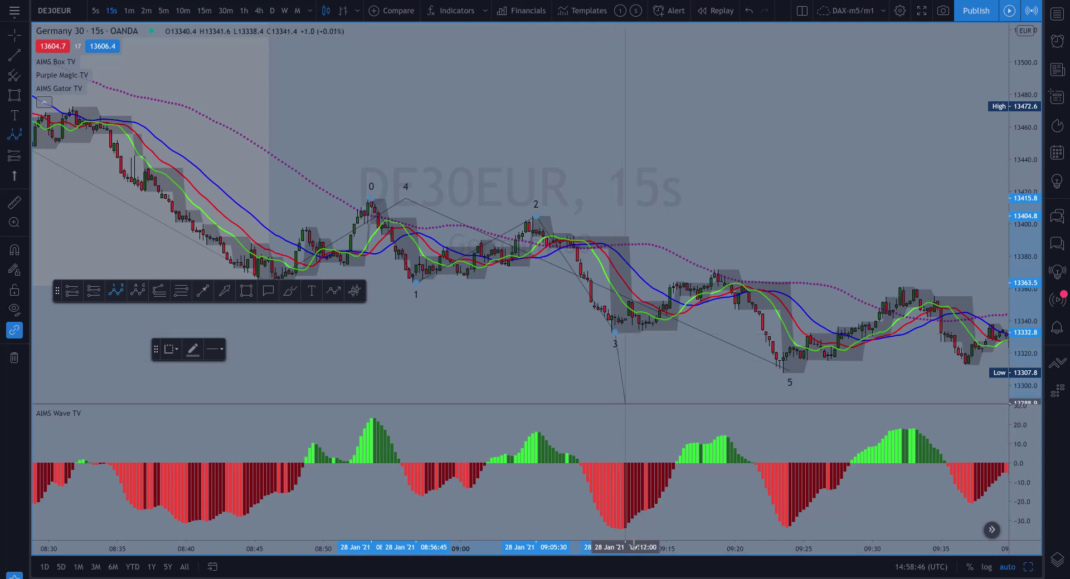
pyautogui.click(722, 271)
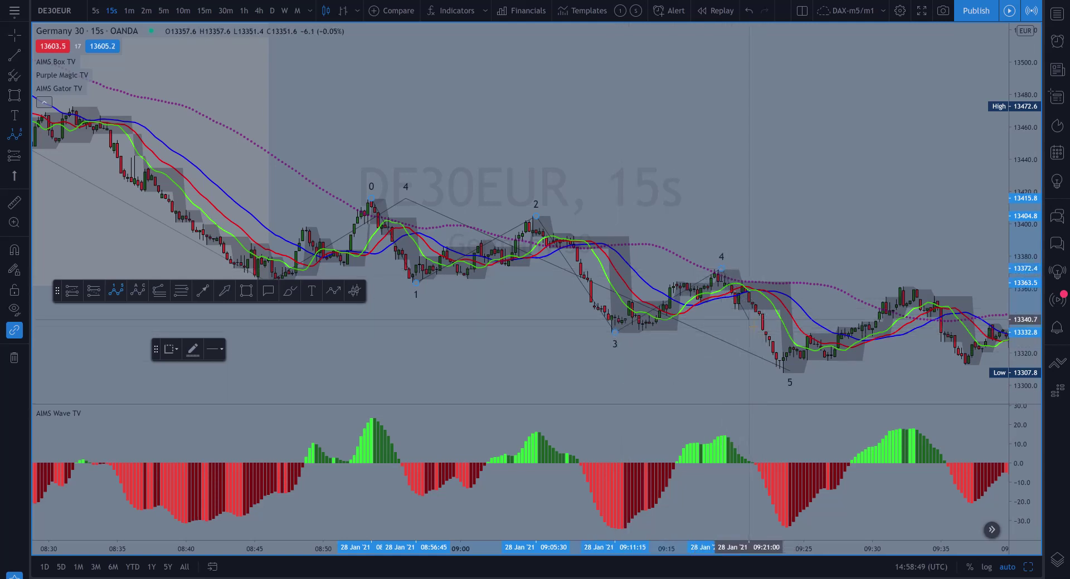
pyautogui.click(786, 372)
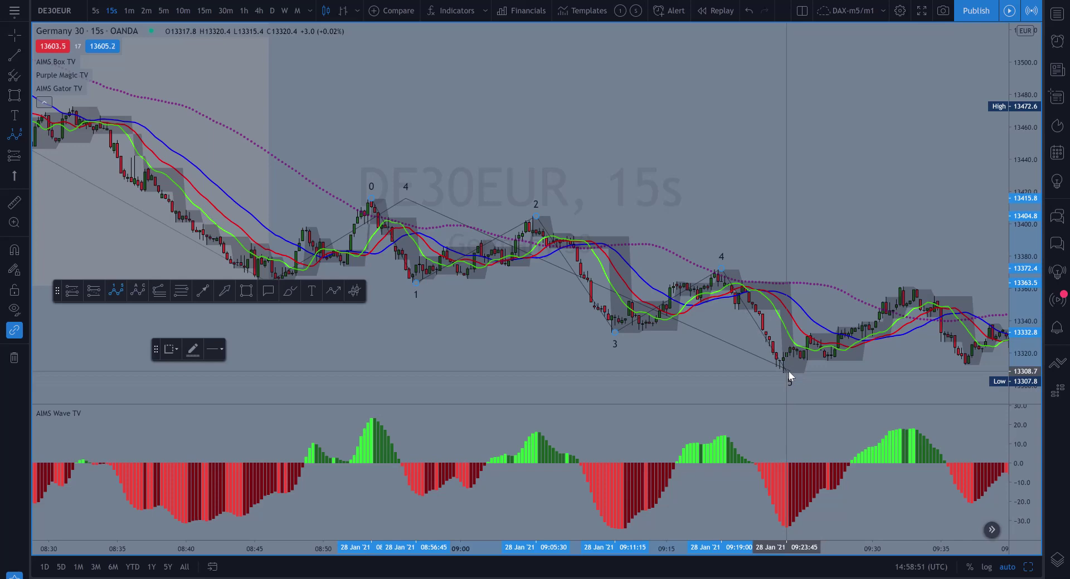
# Return the chart to the 1-minute timeframe and frame both wave counts along with the rally that follows them
pyautogui.scroll(-6, 679, 291)
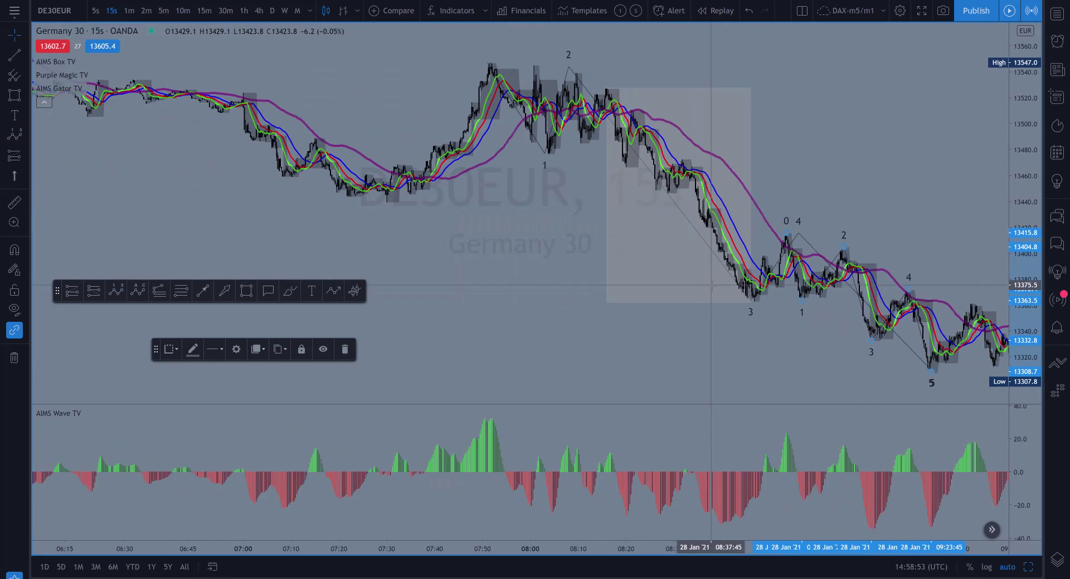
pyautogui.moveTo(678, 291); pyautogui.dragTo(586, 291)
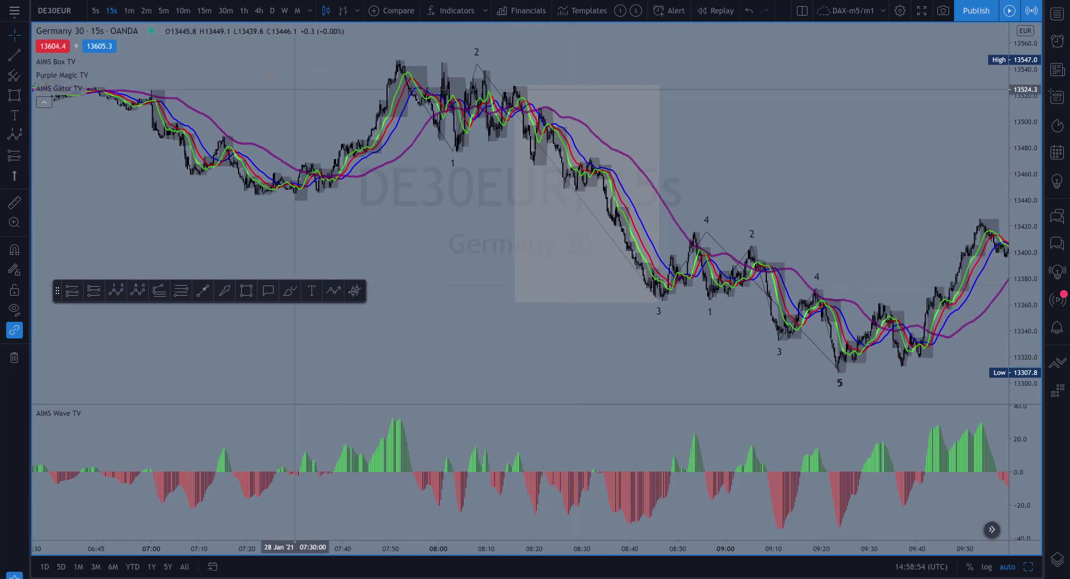
pyautogui.click(129, 11)
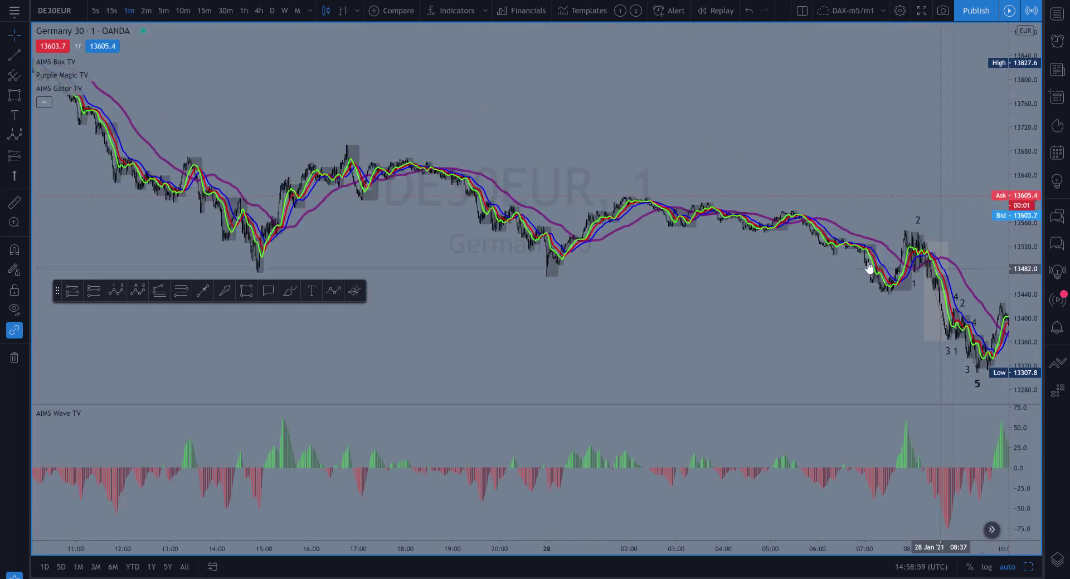
pyautogui.scroll(5, 824, 258)
pyautogui.moveTo(824, 258); pyautogui.dragTo(470, 329)
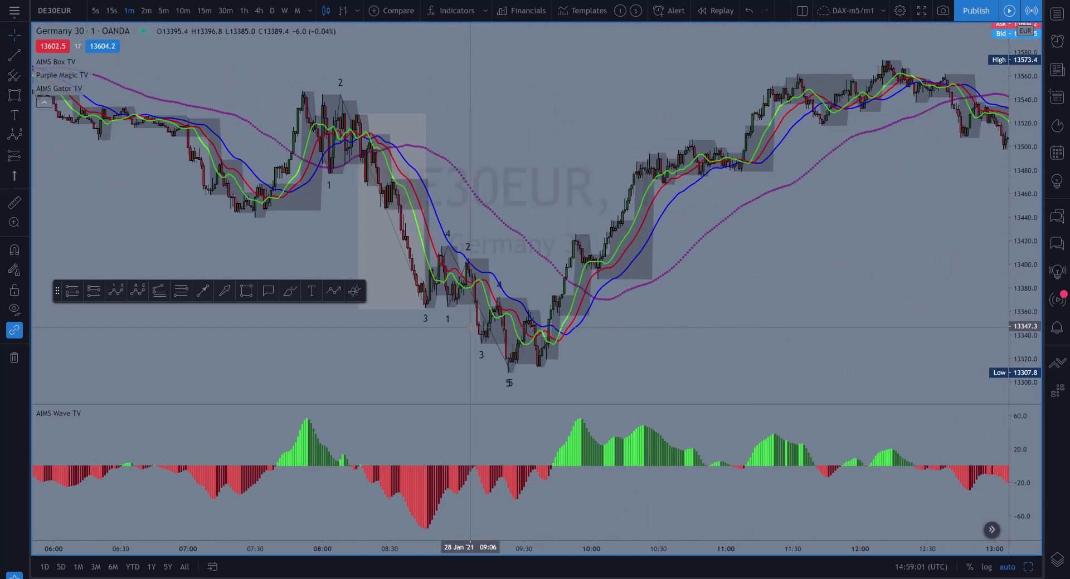
# Examine the 1-minute price and AIMS Wave structure of the rally from the wave 5 low through its later highs
pyautogui.moveTo(484, 167); pyautogui.dragTo(617, 370)
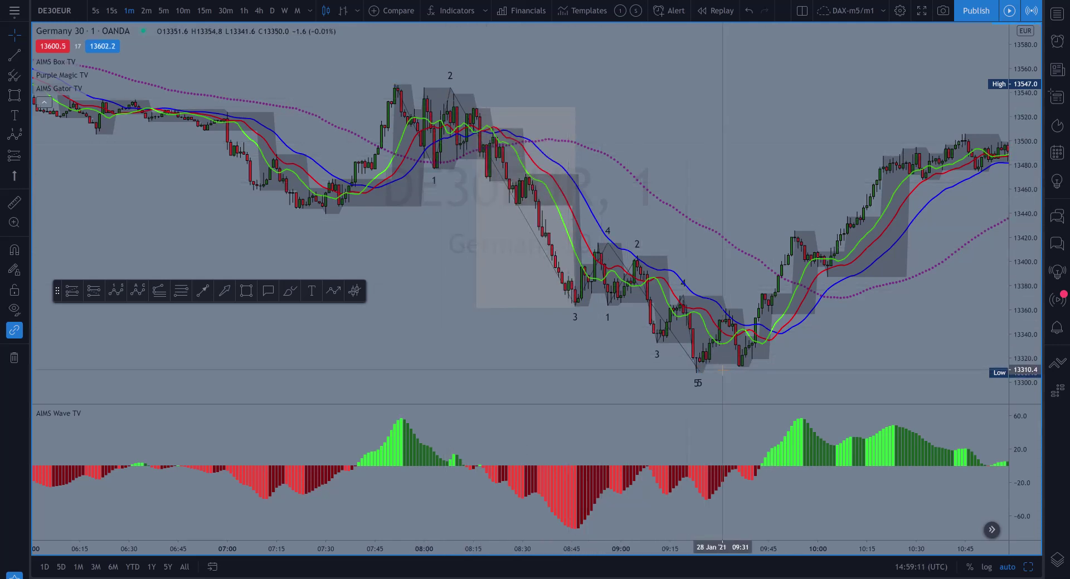
pyautogui.moveTo(729, 223); pyautogui.dragTo(664, 215)
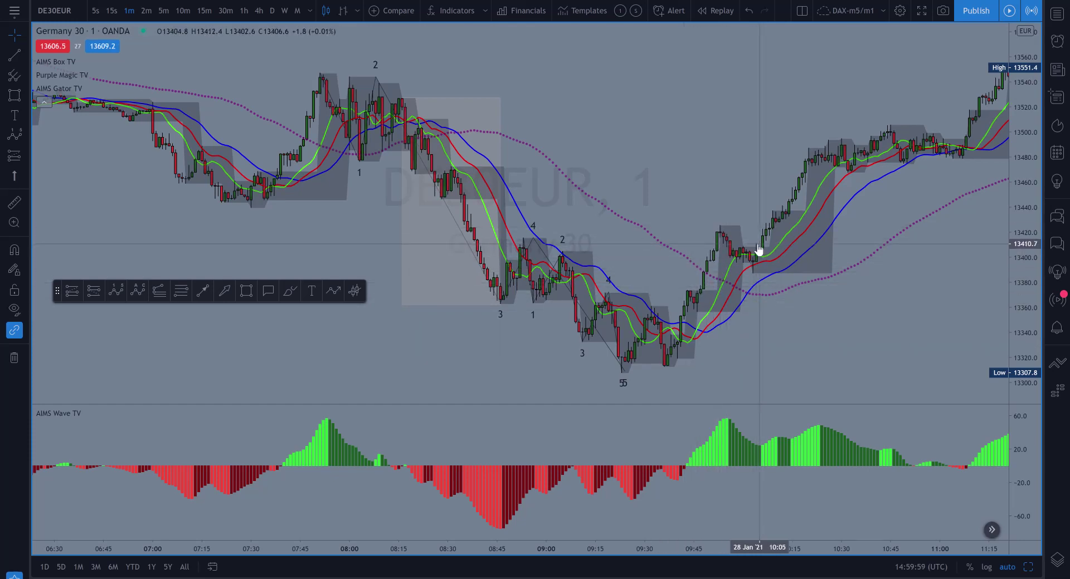
pyautogui.hscroll(3, 691, 207)
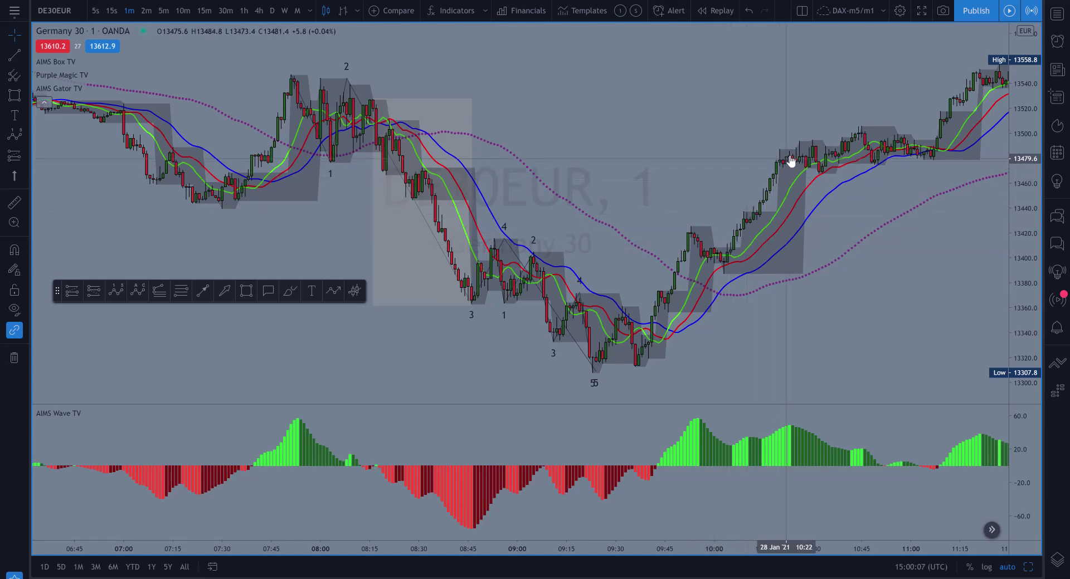
pyautogui.hscroll(5, 707, 165)
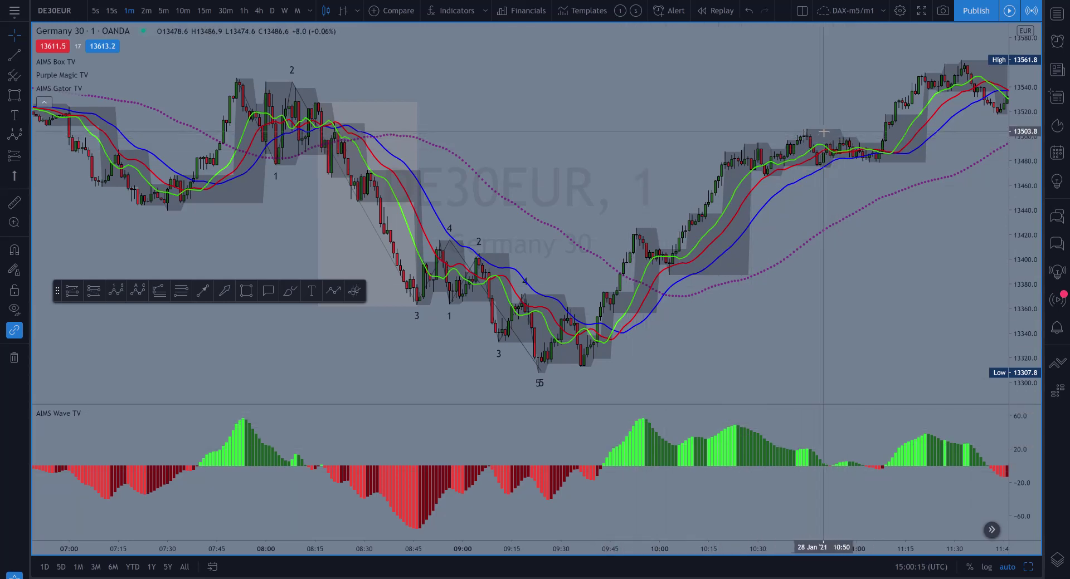
pyautogui.moveTo(823, 132); pyautogui.dragTo(723, 106)
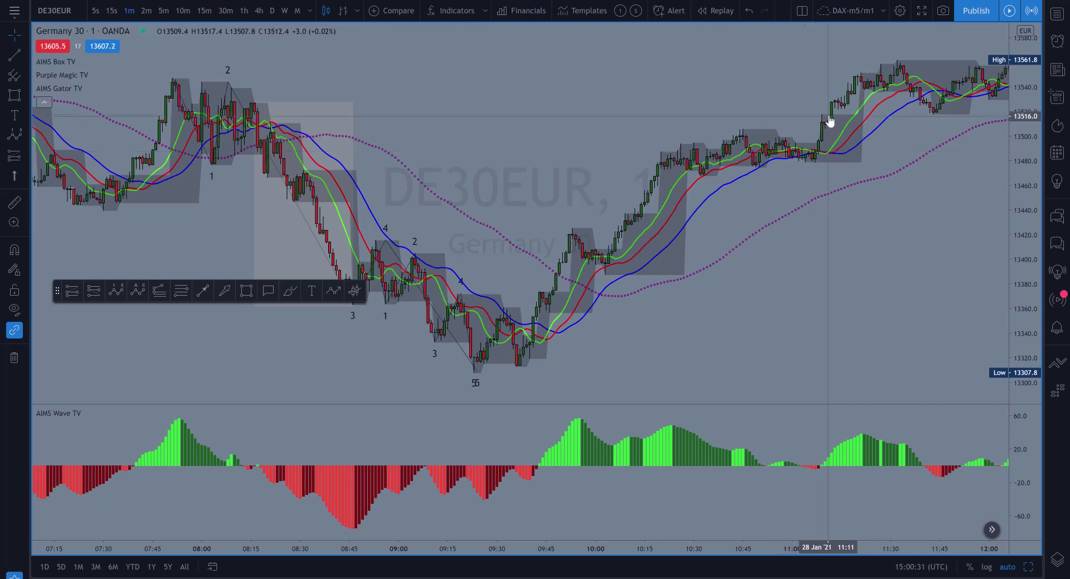
pyautogui.moveTo(828, 123); pyautogui.dragTo(706, 121)
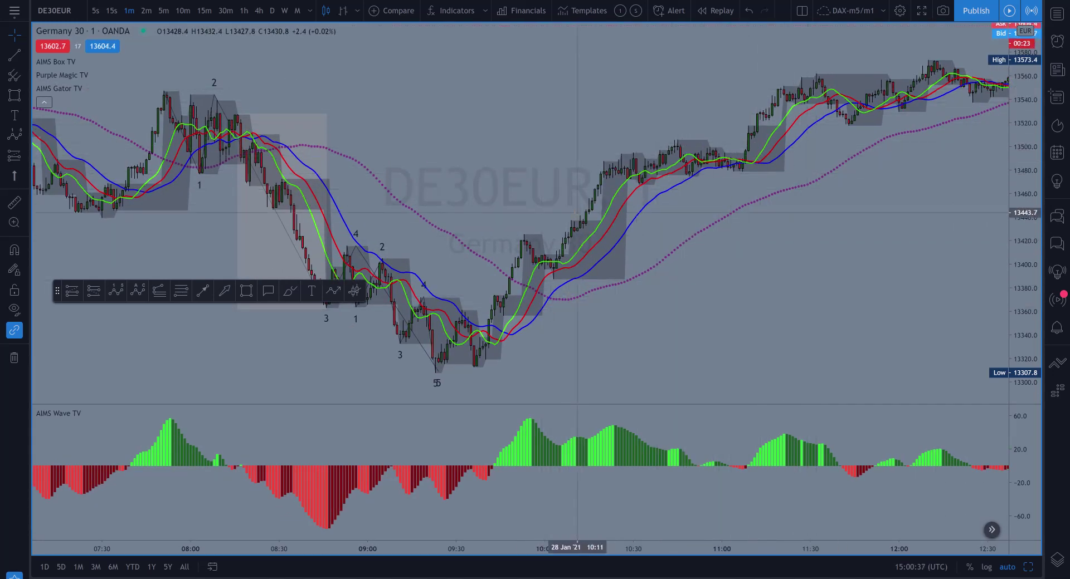
# Draw a 0–5 Elliott impulse wave up the rally, from the 13307 low through wave 3 at about 13506 and wave 4 at about 13475
pyautogui.click(114, 292)
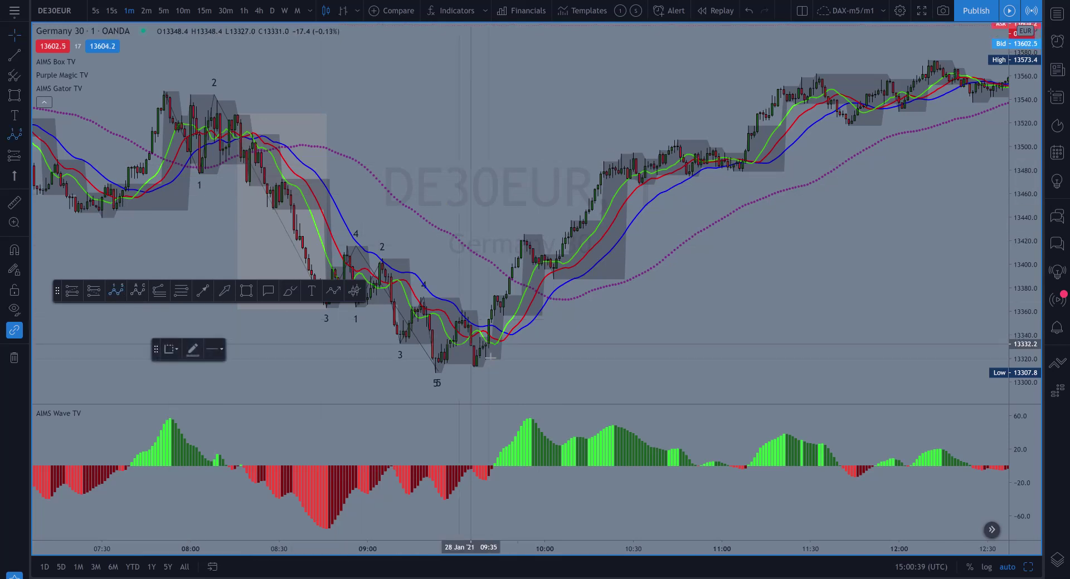
pyautogui.click(438, 379)
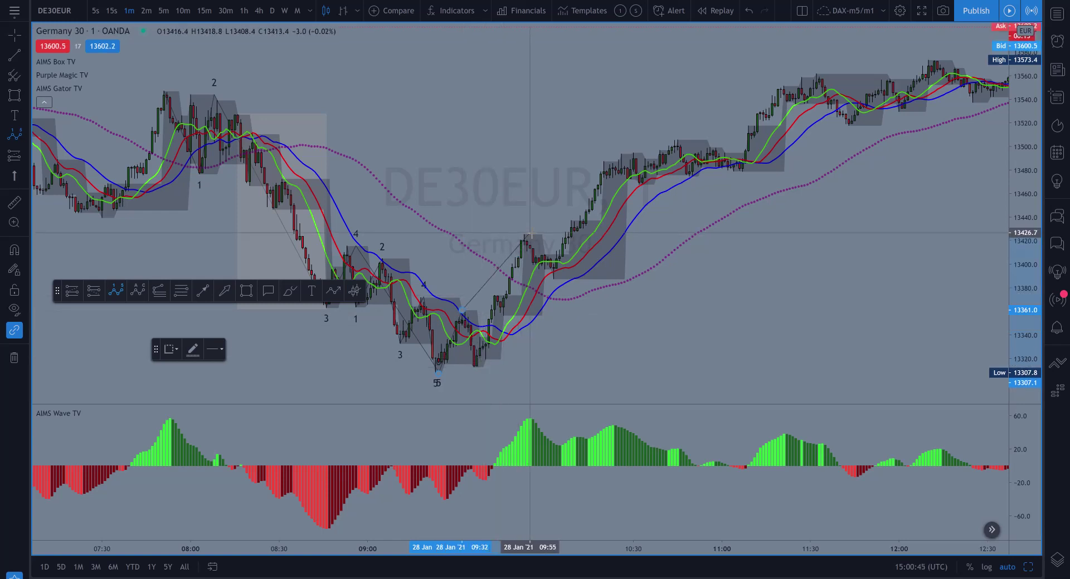
pyautogui.click(476, 366)
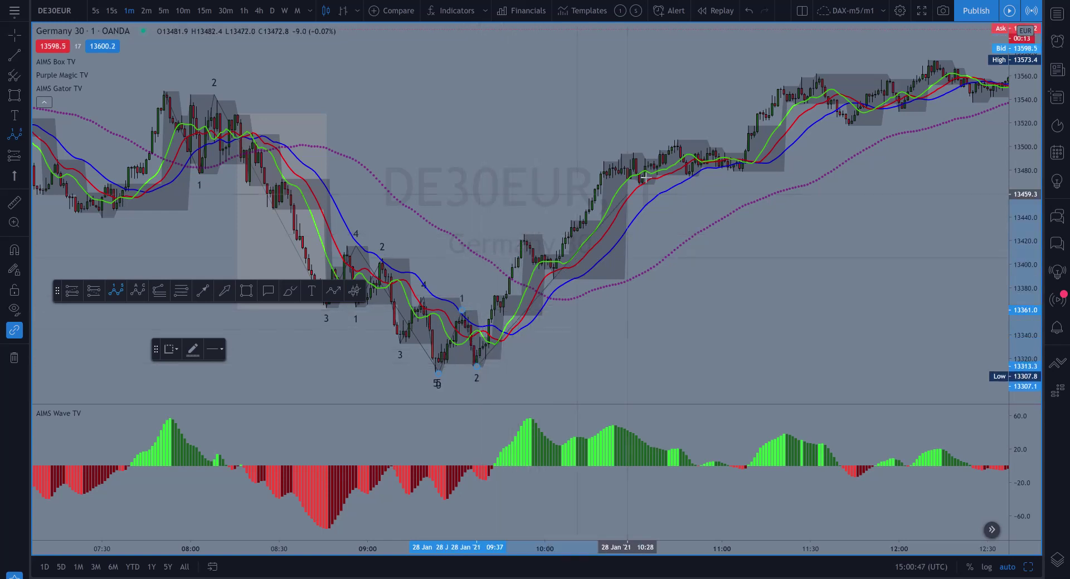
pyautogui.click(680, 141)
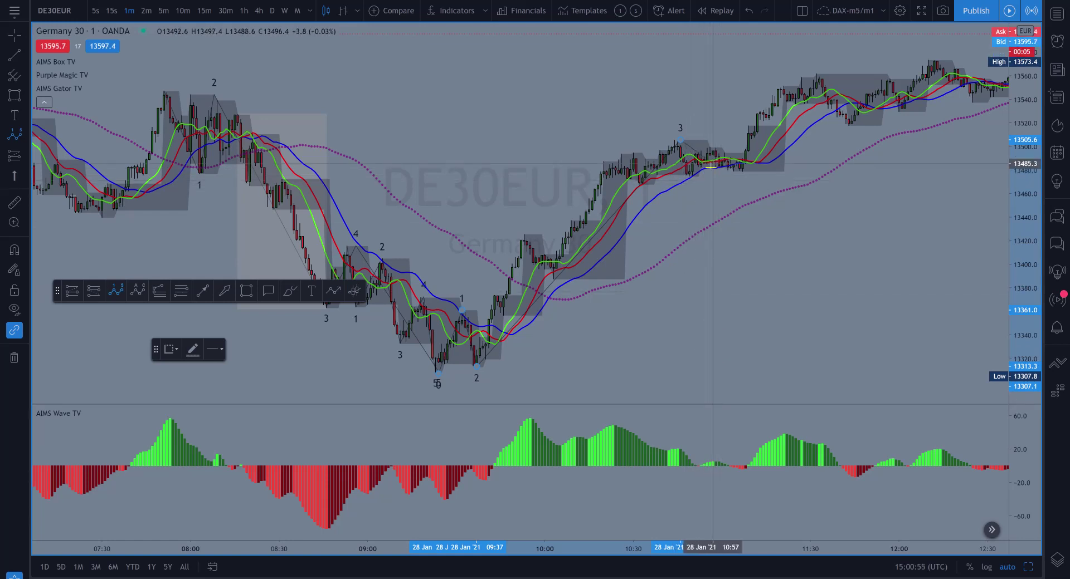
pyautogui.click(700, 174)
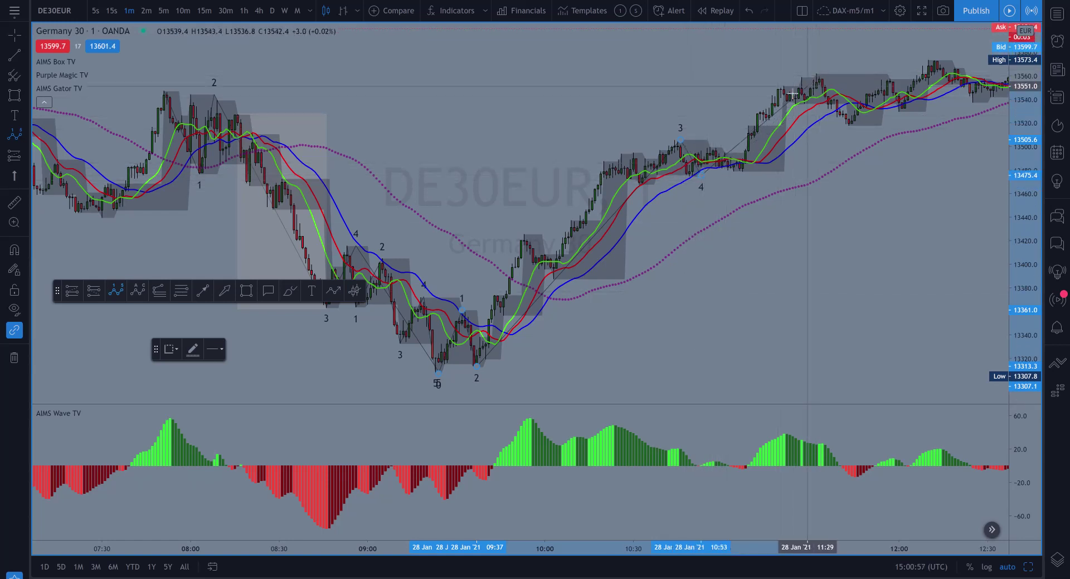
pyautogui.click(819, 75)
# Move the rally impulse's wave 5 endpoint to the 12:10 high at about 13571
pyautogui.moveTo(900, 162)
pyautogui.mouseDown()
pyautogui.moveTo(773, 197)
pyautogui.moveTo(724, 287)
pyautogui.moveTo(605, 301)
pyautogui.moveTo(740, 275)
pyautogui.moveTo(566, 262)
pyautogui.moveTo(699, 249)
pyautogui.mouseUp()
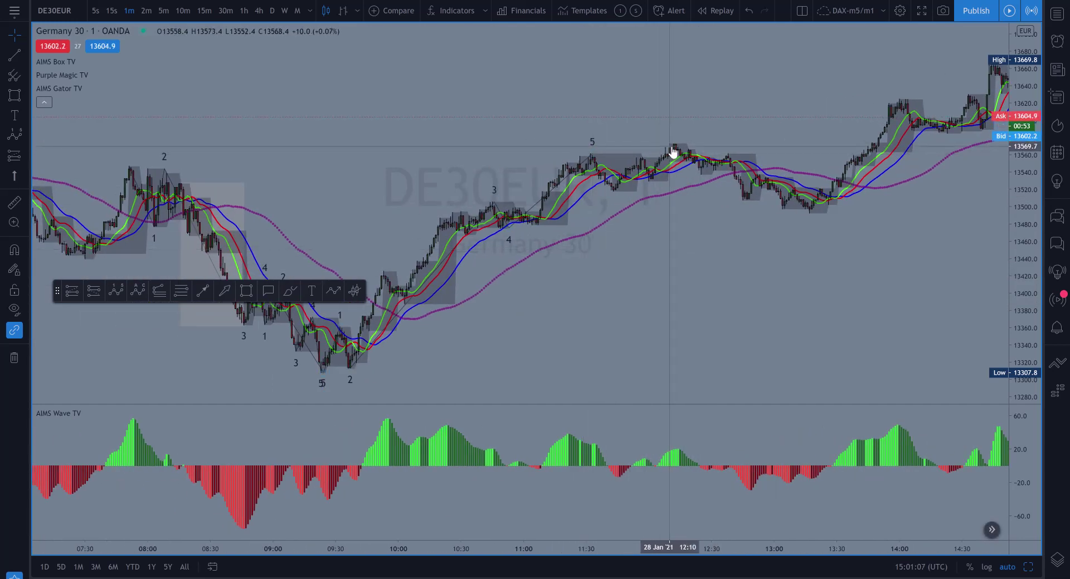
pyautogui.moveTo(593, 154); pyautogui.dragTo(670, 146)
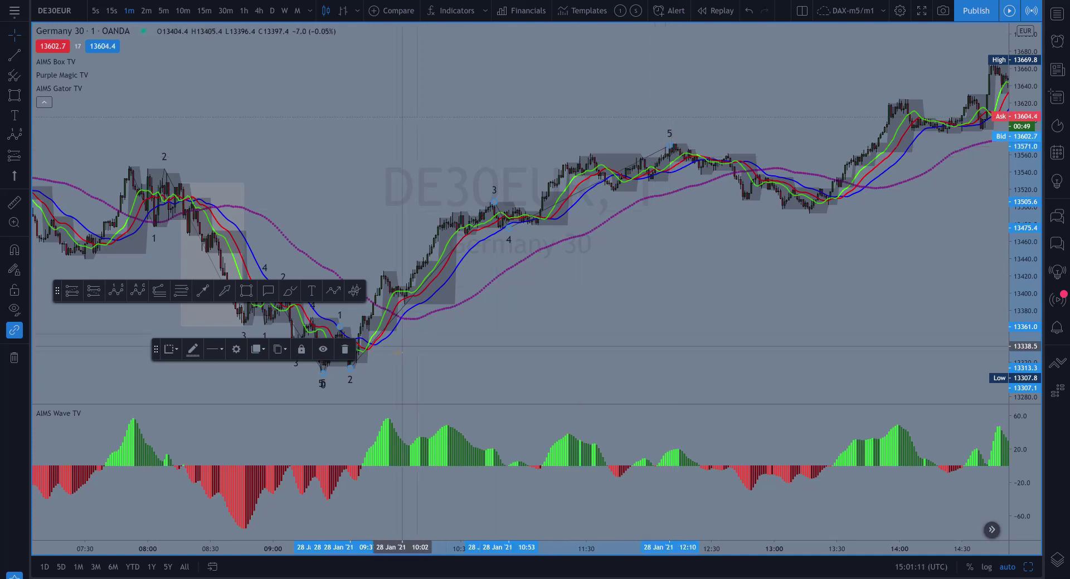
pyautogui.moveTo(394, 343); pyautogui.dragTo(456, 341)
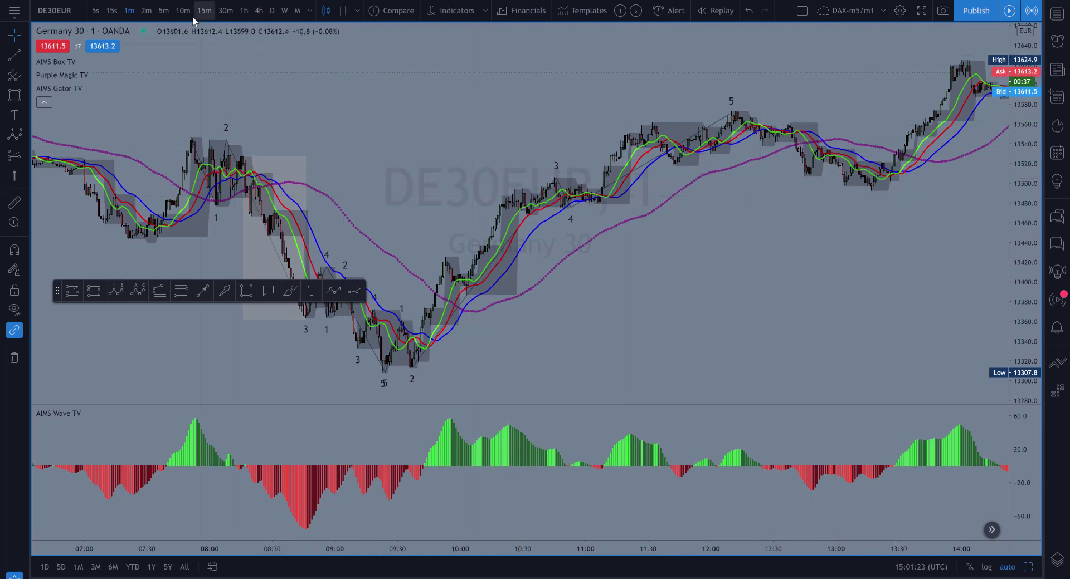
# Switch the chart to the 5-minute timeframe and frame the labelled decline and rally up to the latest candles
pyautogui.click(163, 11)
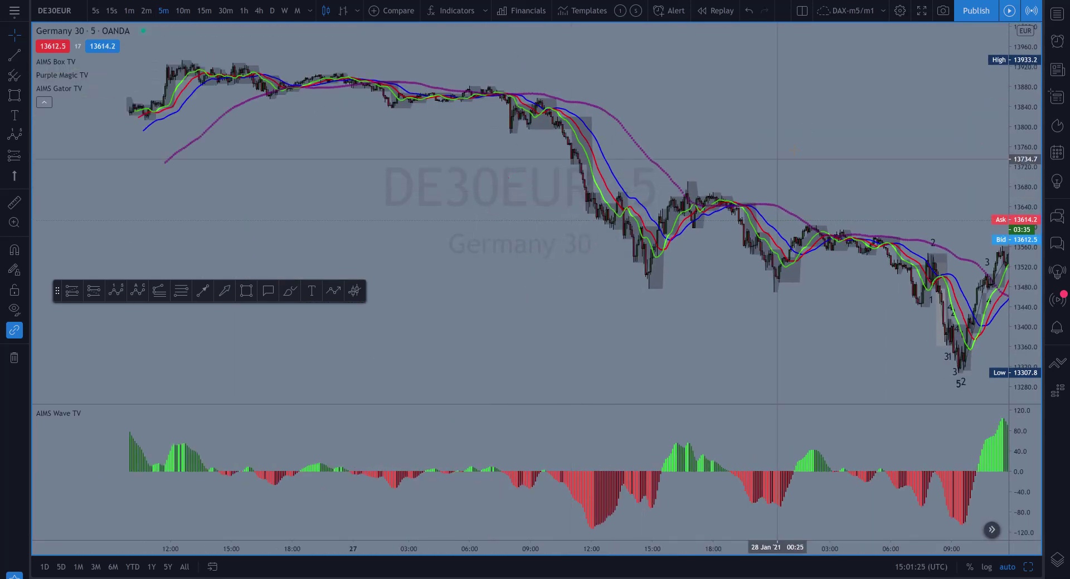
pyautogui.scroll(5, 421, 202)
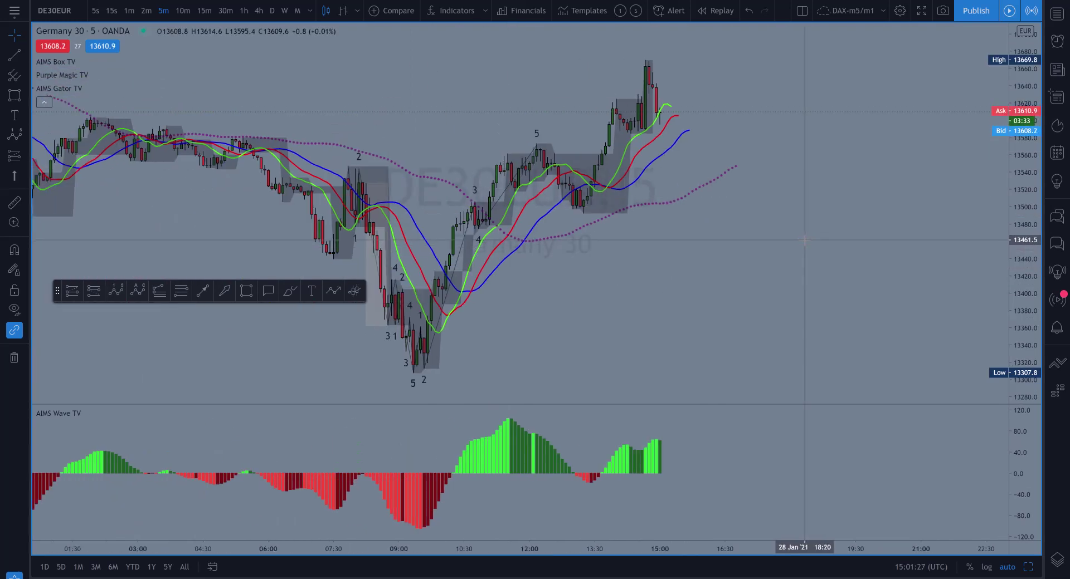
pyautogui.hscroll(-5, 440, 289)
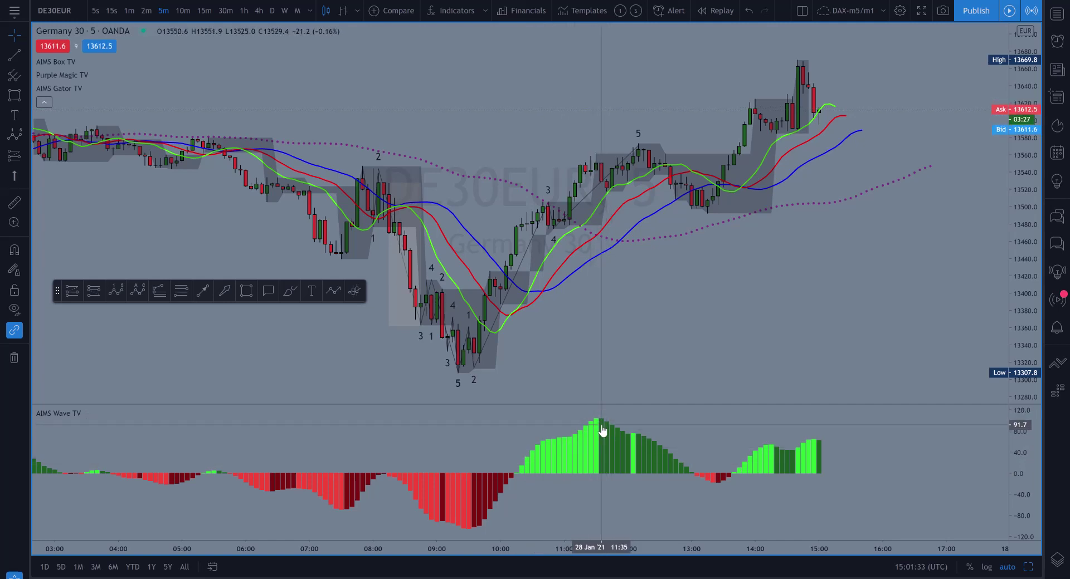
pyautogui.scroll(-1, 601, 424)
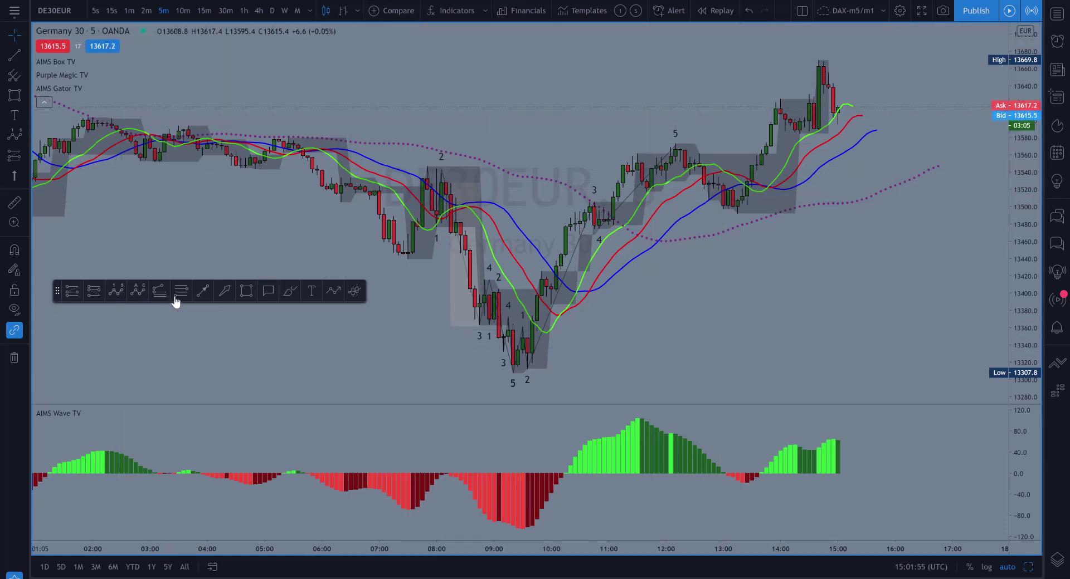
# Draw a Trend-Based Fib Extension from the 09:20 low at 13305.0 to the wave 5 high at 13573.6 and the 13:30 low at 13492.4
pyautogui.click(513, 376)
pyautogui.click(682, 145)
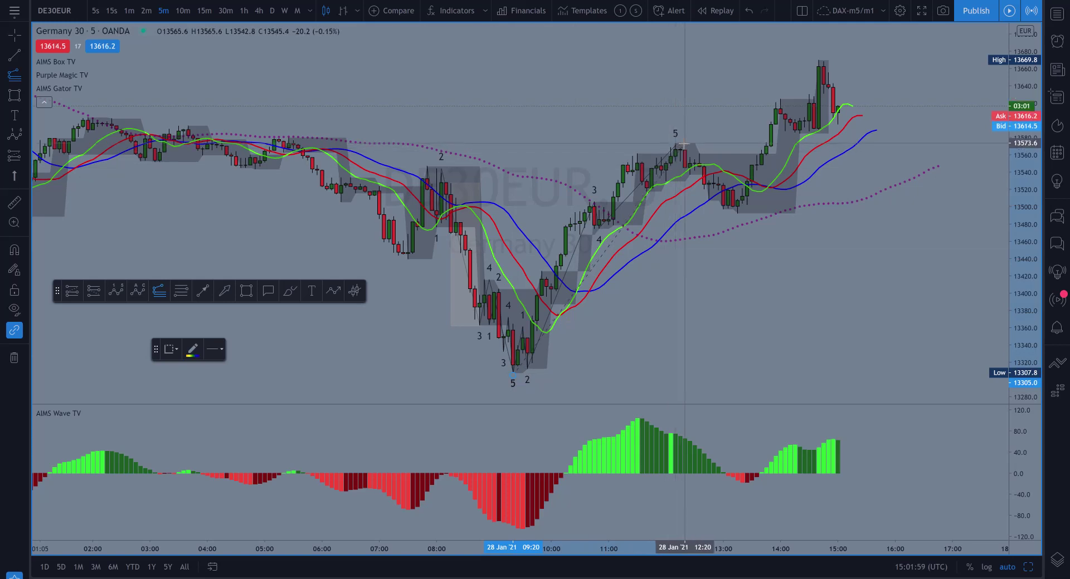
pyautogui.click(751, 213)
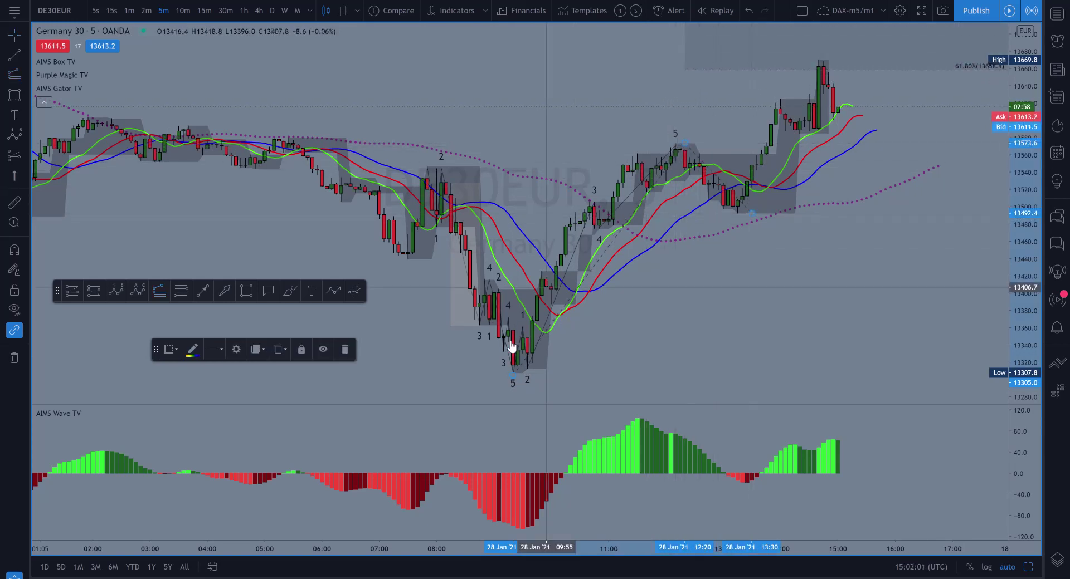
# Mark 14:30 at about 13598.7 with a cross line and start a bar replay from it on the 1-minute timeframe
pyautogui.click(809, 127)
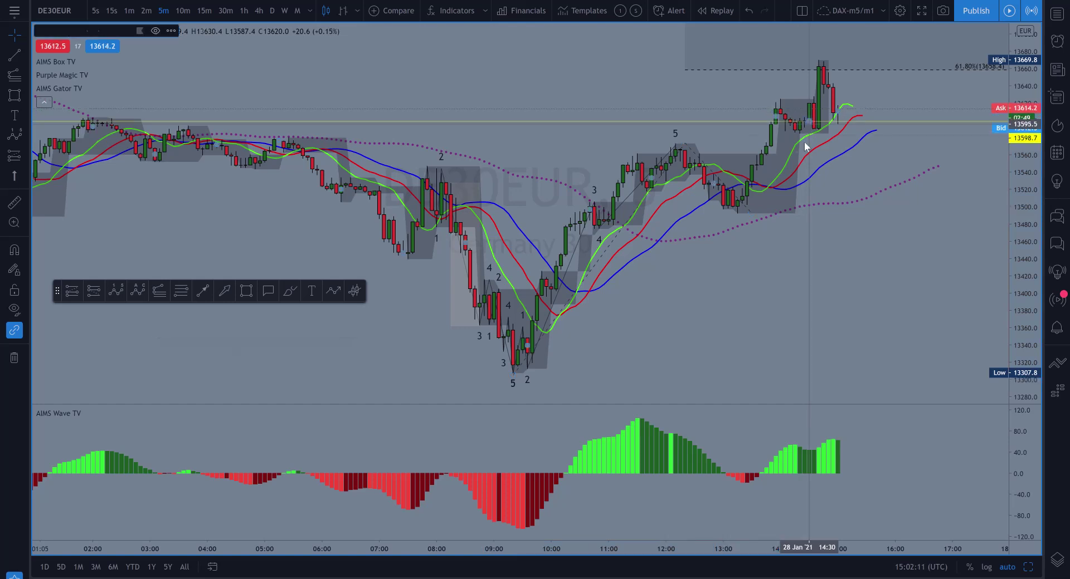
pyautogui.click(128, 10)
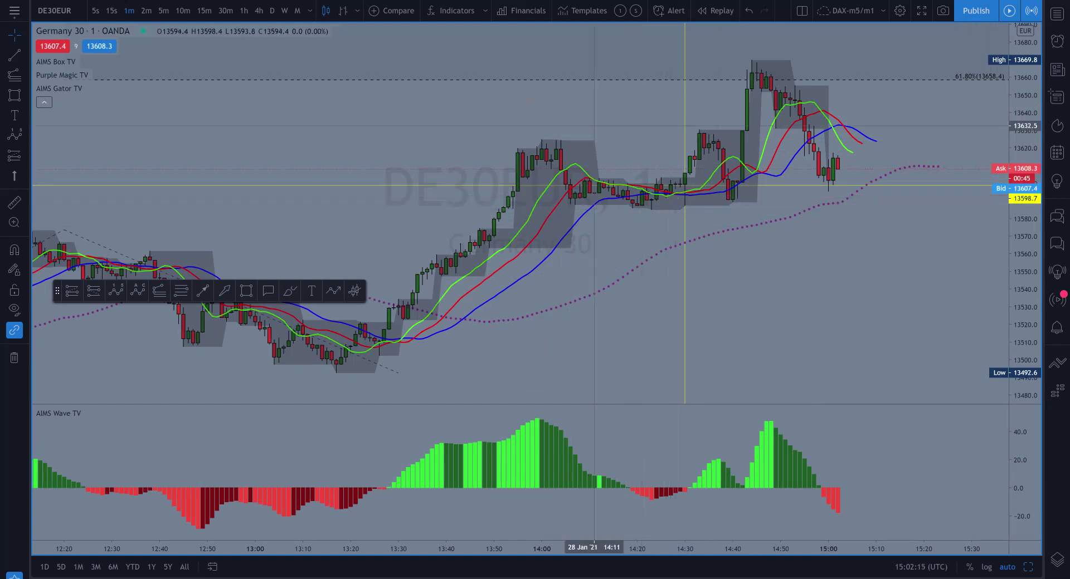
pyautogui.click(720, 11)
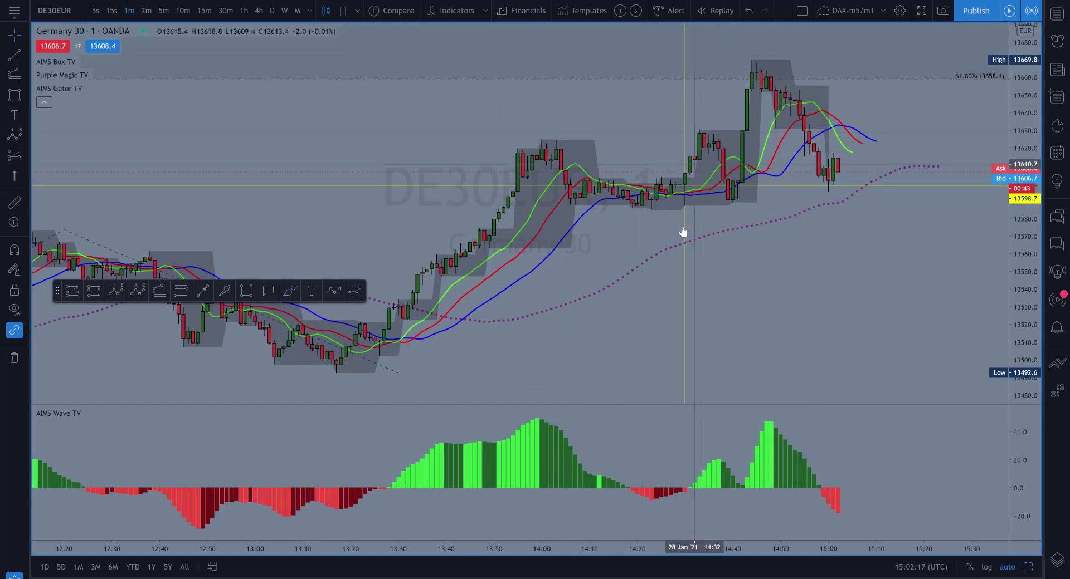
pyautogui.click(692, 241)
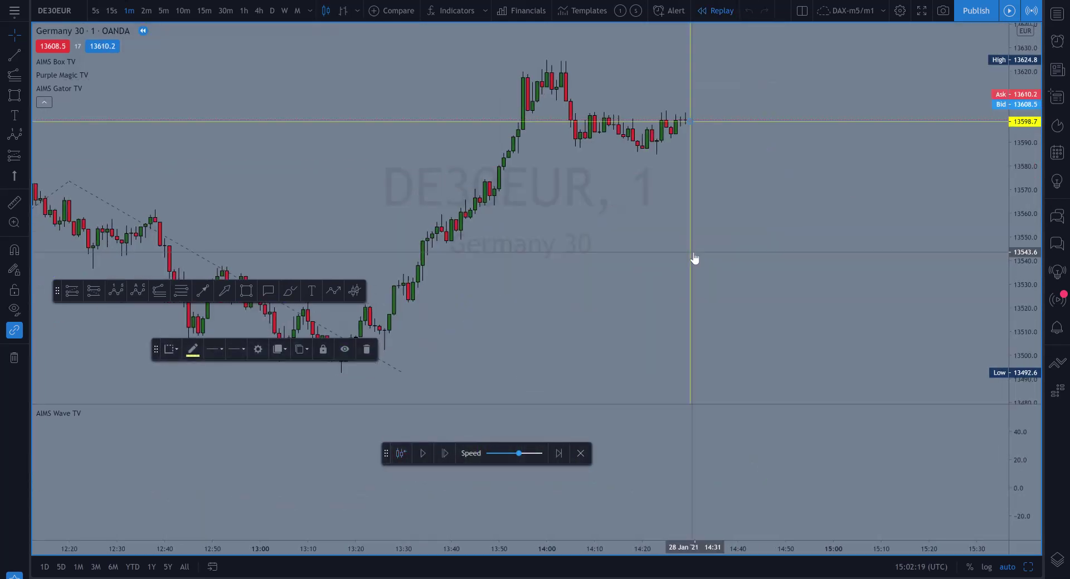
pyautogui.scroll(3, 887, 186)
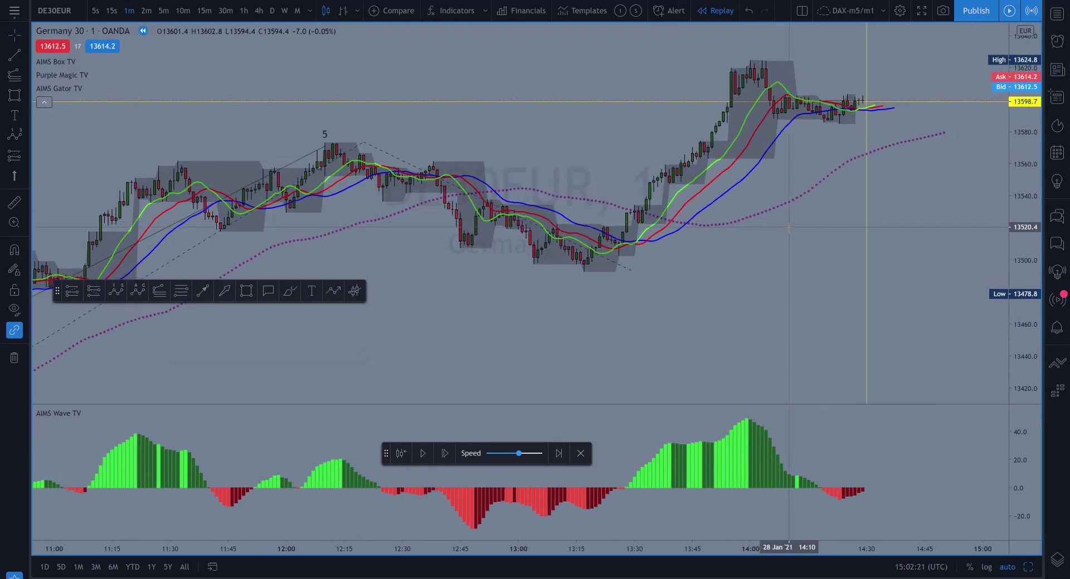
pyautogui.moveTo(807, 209); pyautogui.dragTo(816, 195)
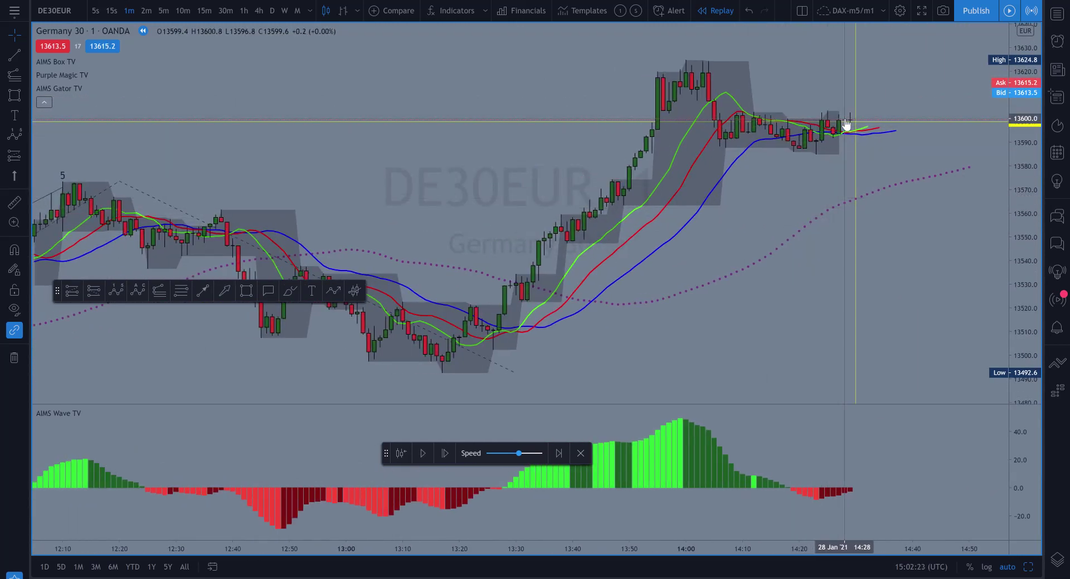
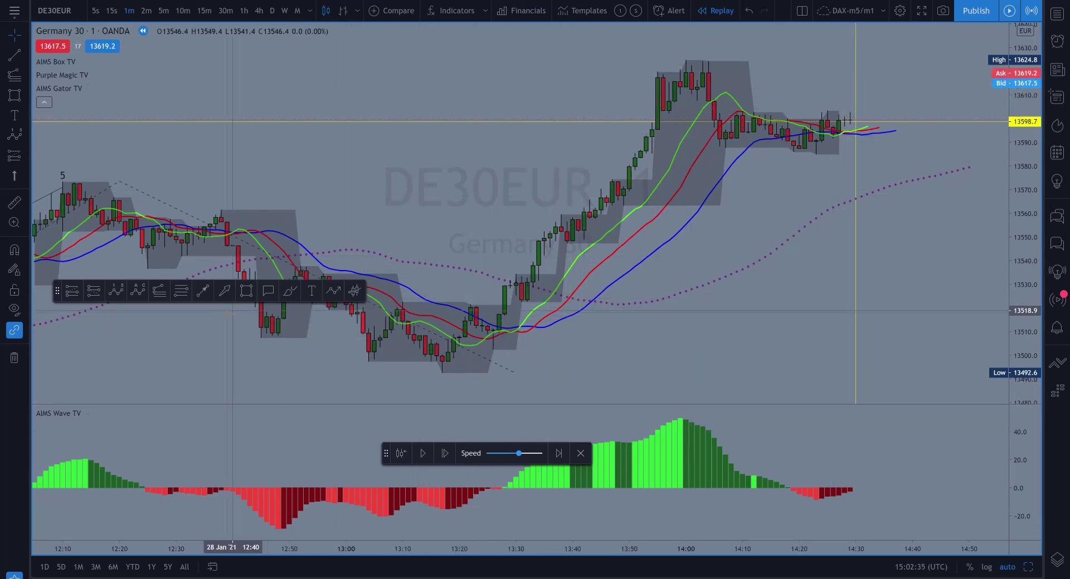
# Draw a second Trend-Based Fib Extension from the 13:17 low at 13492.7 to the 14:01 high at 13624.7 and the 14:24 low at 13585.2
pyautogui.click(159, 291)
pyautogui.click(167, 366)
pyautogui.click(448, 370)
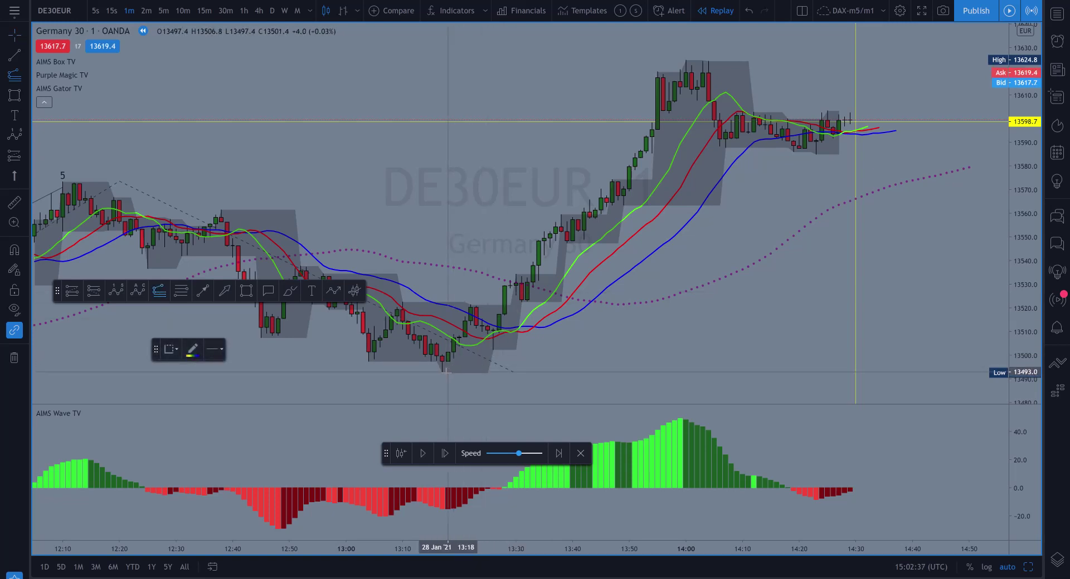
pyautogui.click(691, 60)
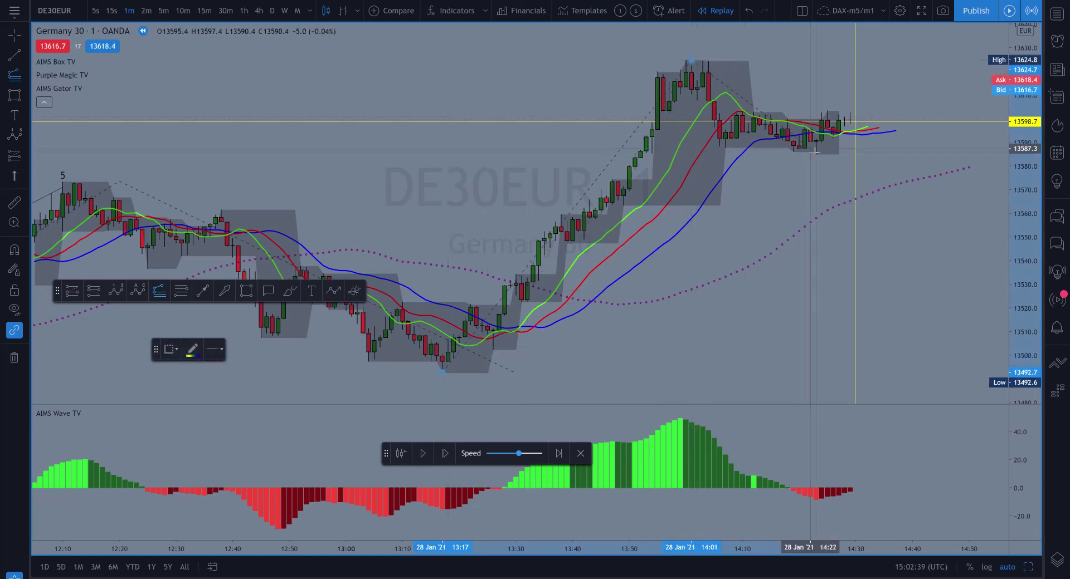
pyautogui.click(821, 153)
pyautogui.moveTo(1026, 124); pyautogui.dragTo(1026, 161)
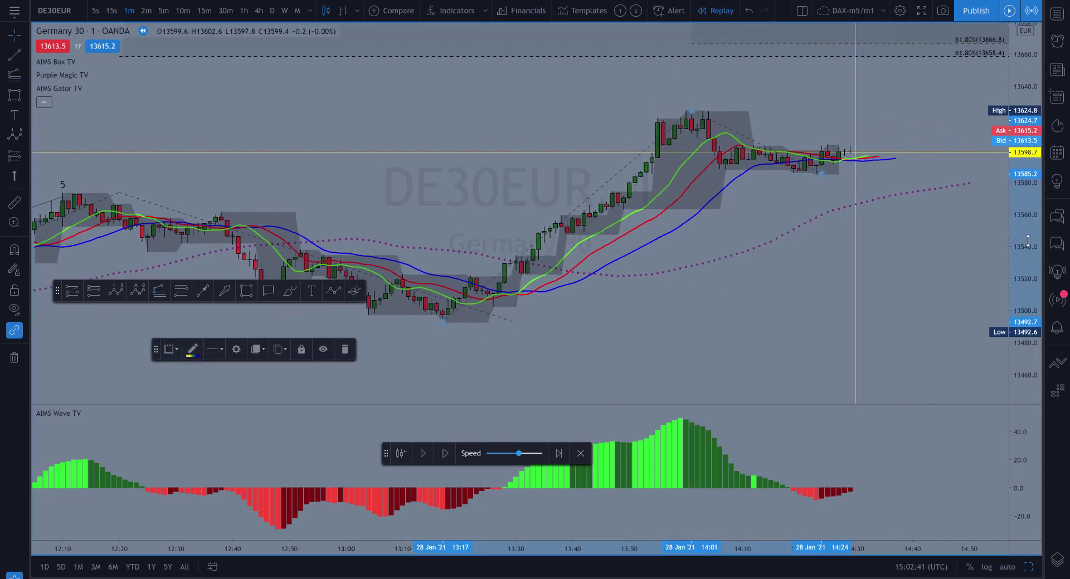
# Color the 0.618 level of the second Trend-Based Fib Extension yellow
pyautogui.rightClick(690, 108)
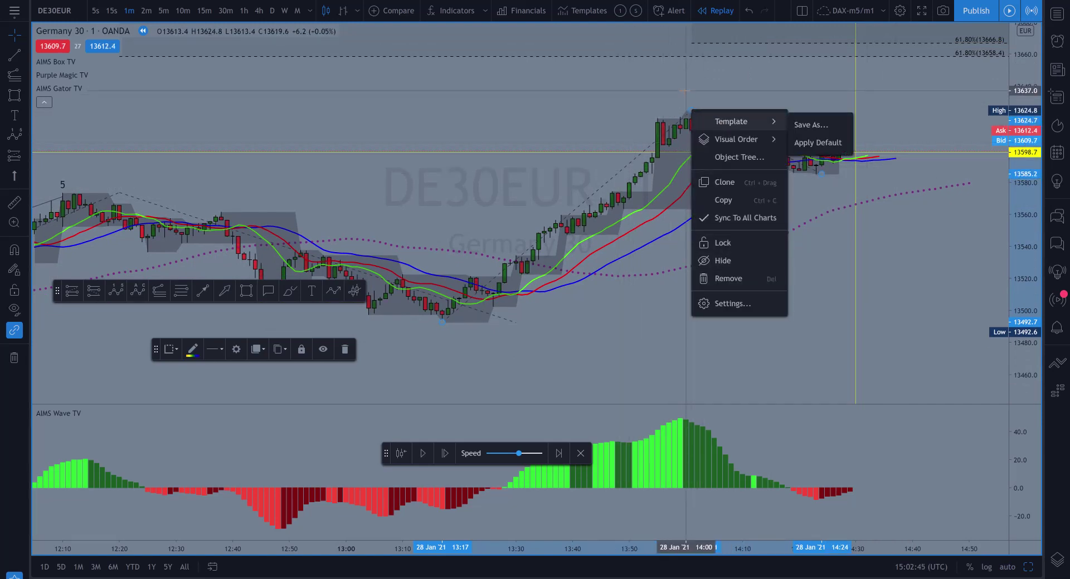
pyautogui.click(236, 349)
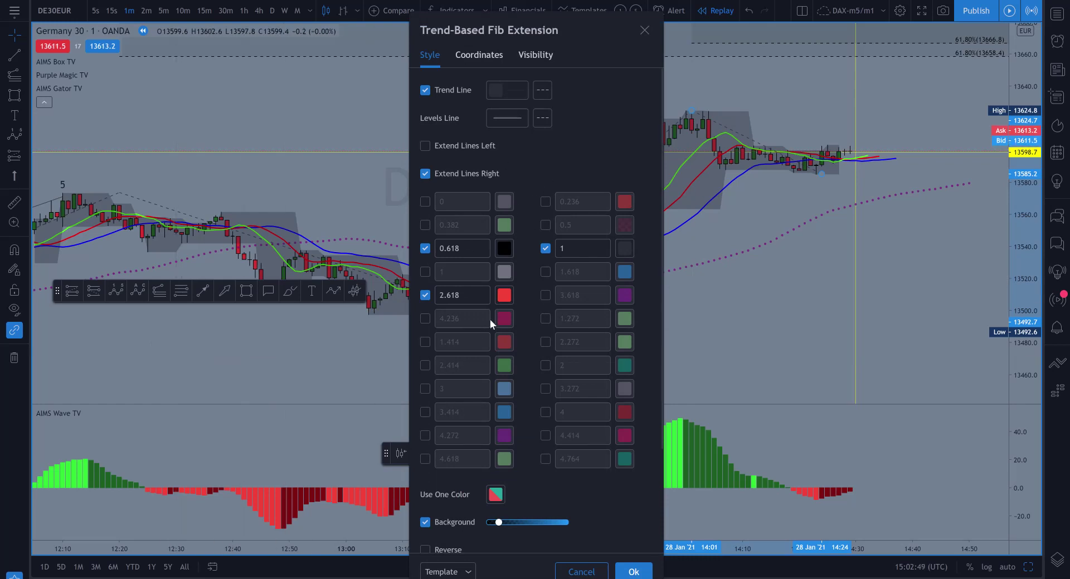
pyautogui.click(504, 250)
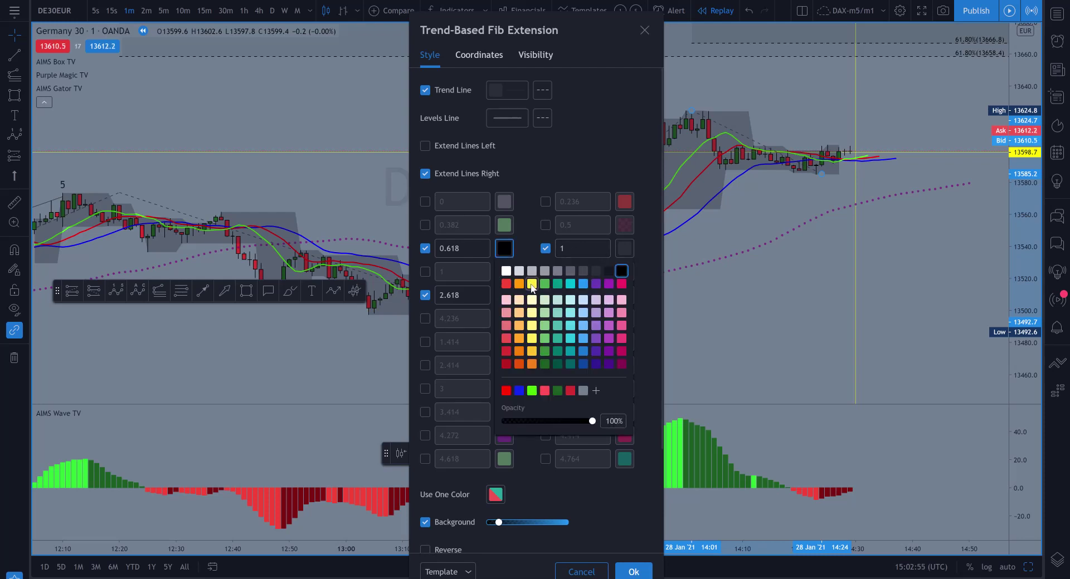
pyautogui.click(534, 179)
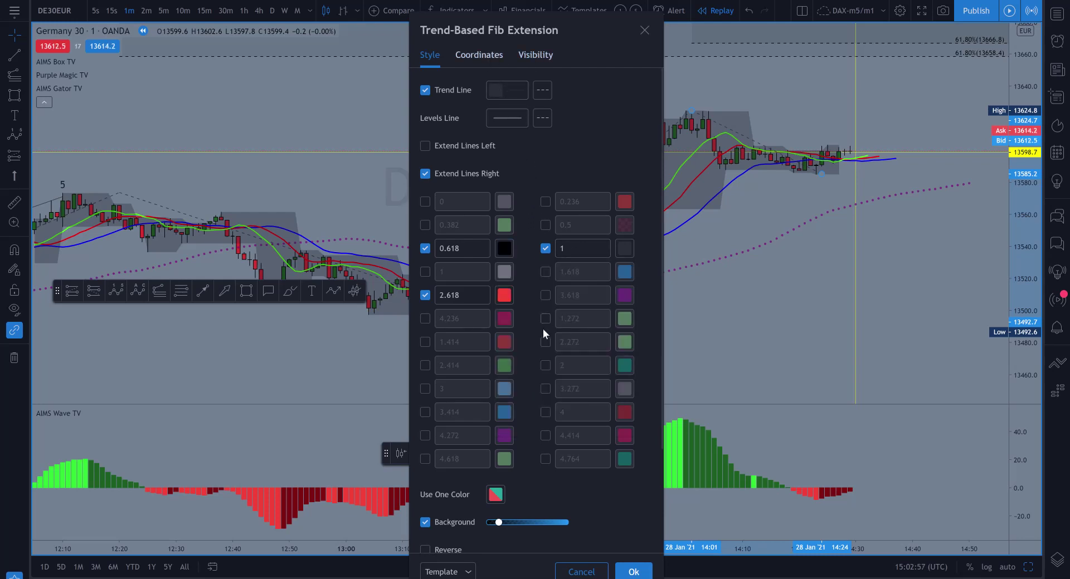
pyautogui.scroll(-3, 540, 331)
pyautogui.scroll(3, 536, 331)
pyautogui.click(485, 60)
pyautogui.click(543, 60)
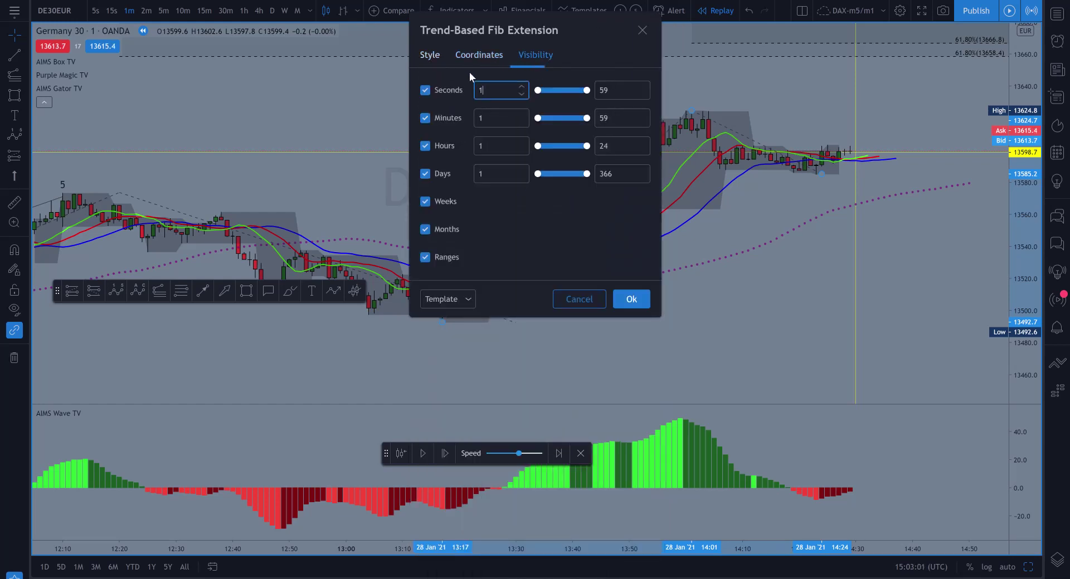
pyautogui.click(428, 54)
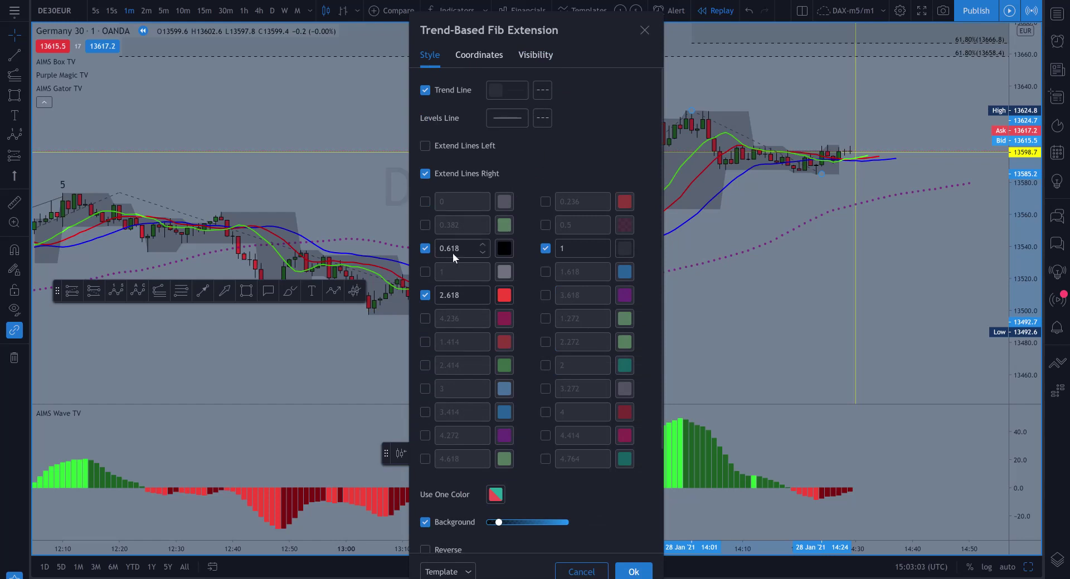
pyautogui.click(504, 252)
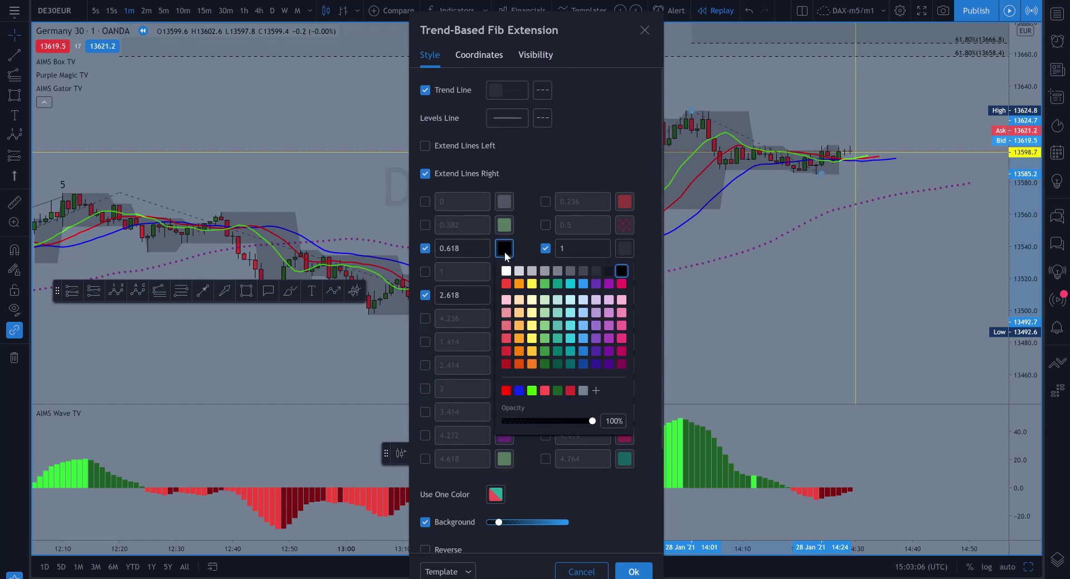
pyautogui.click(531, 284)
pyautogui.click(541, 182)
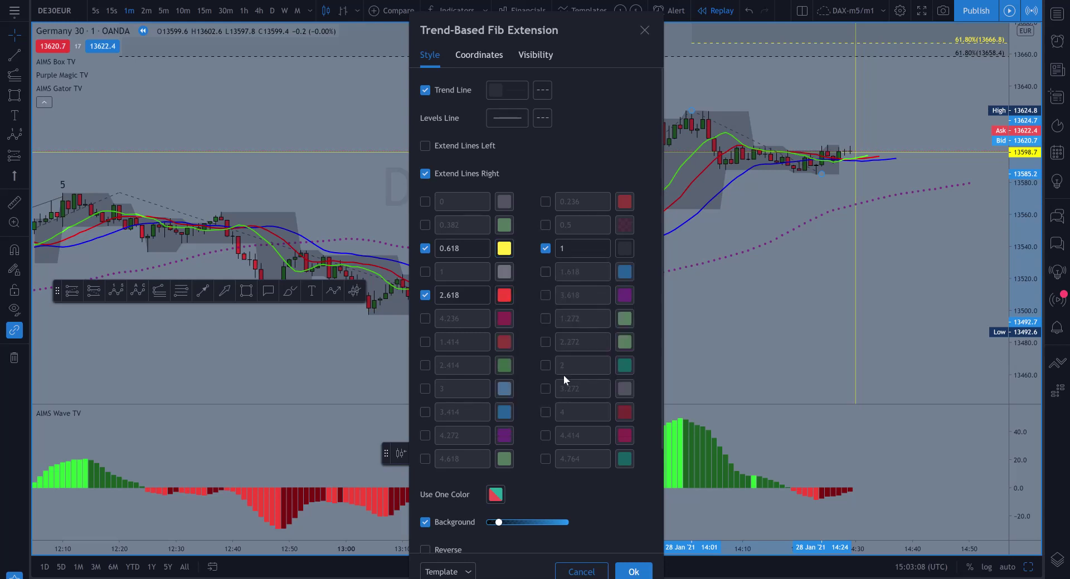
pyautogui.click(634, 571)
# Examine the labelled waves and both 61.8% extension levels on the 5-minute timeframe
pyautogui.scroll(-2, 773, 159)
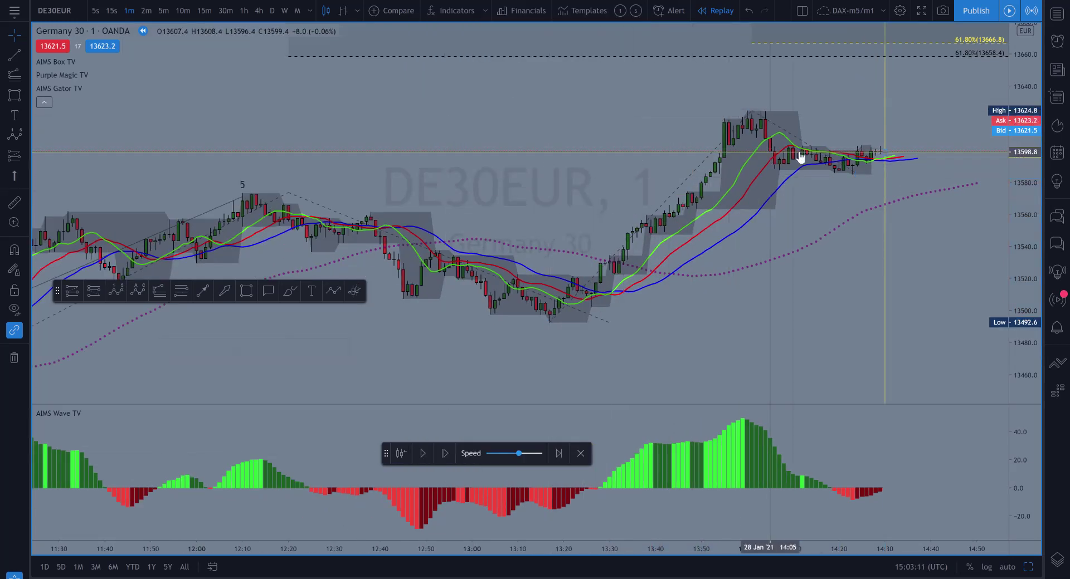
pyautogui.scroll(-3, 774, 159)
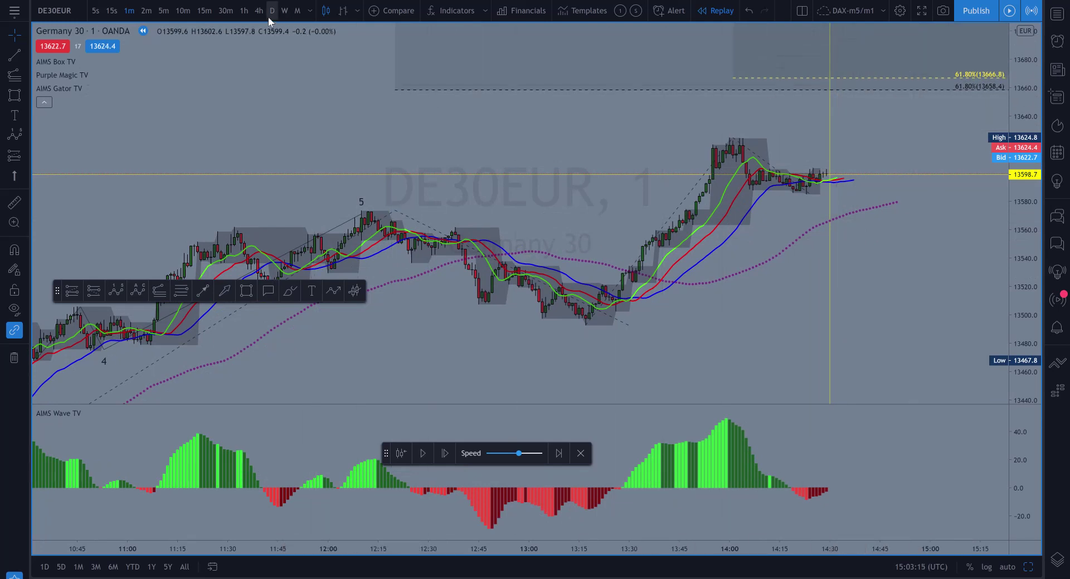
pyautogui.press('5')
pyautogui.press('Return')
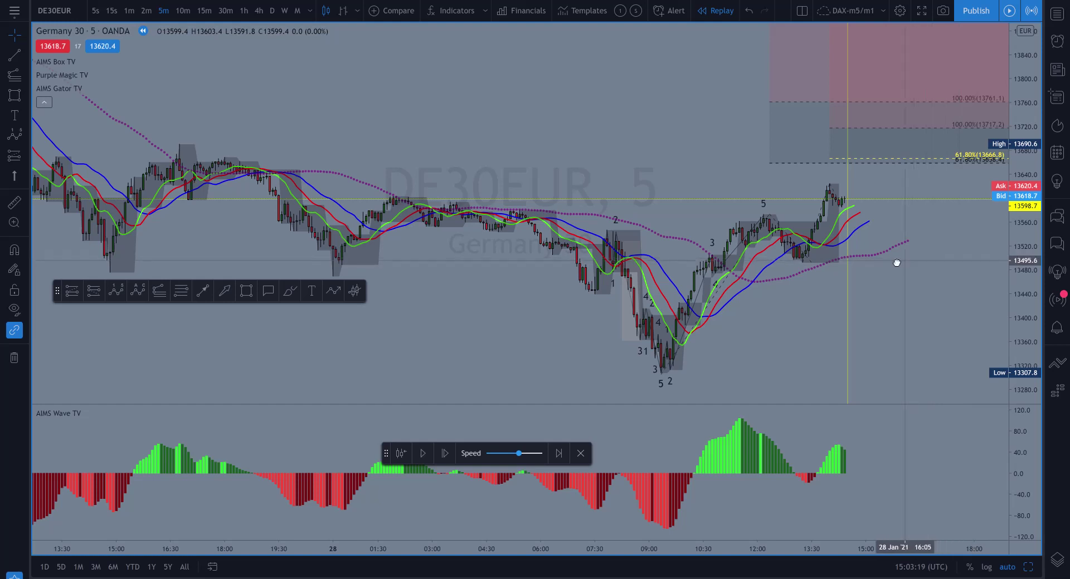
pyautogui.moveTo(919, 223); pyautogui.dragTo(757, 223)
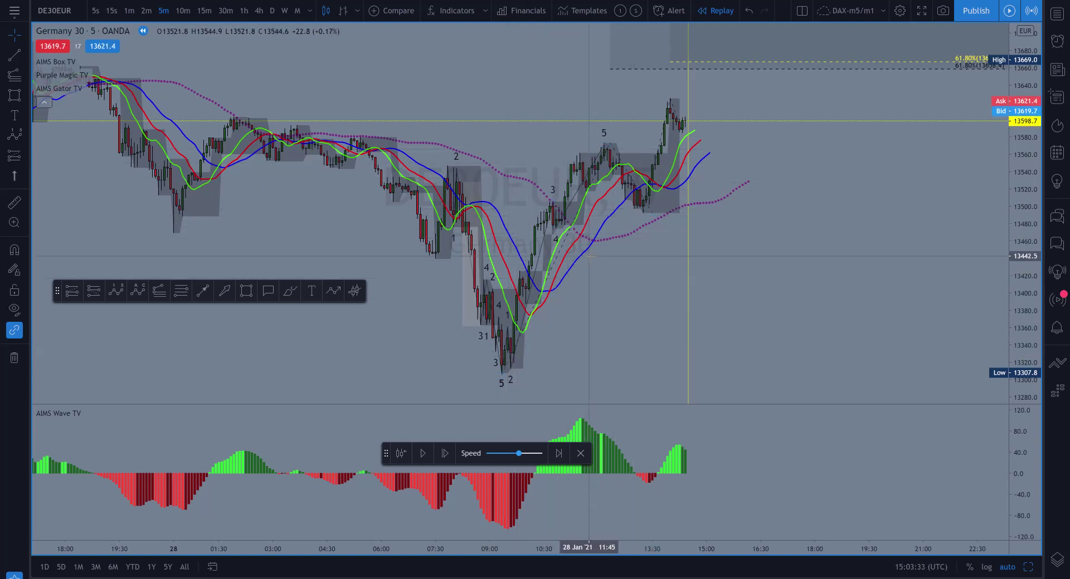
pyautogui.scroll(2, 580, 265)
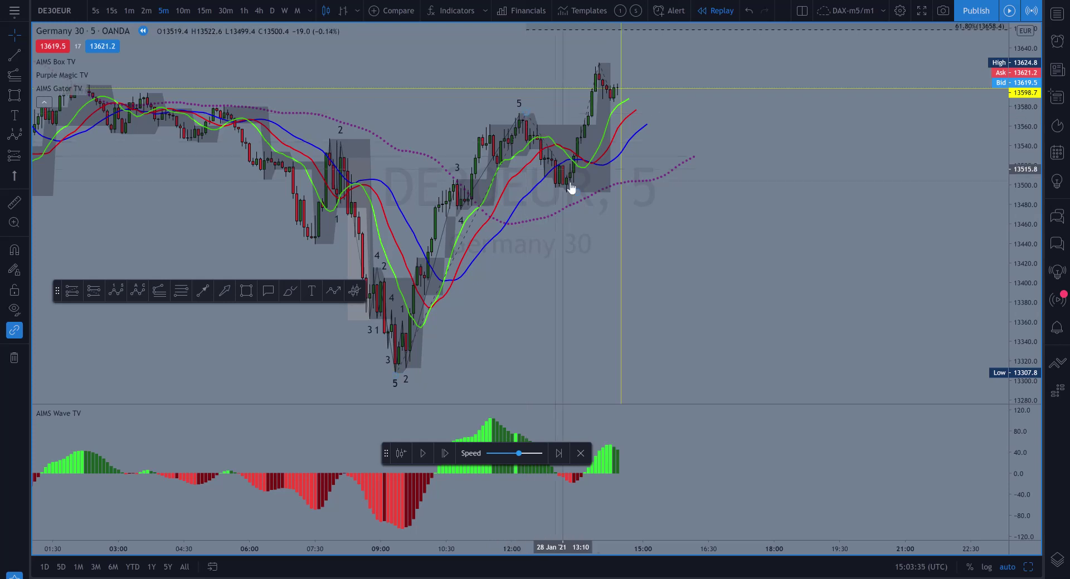
pyautogui.moveTo(679, 186); pyautogui.dragTo(788, 184)
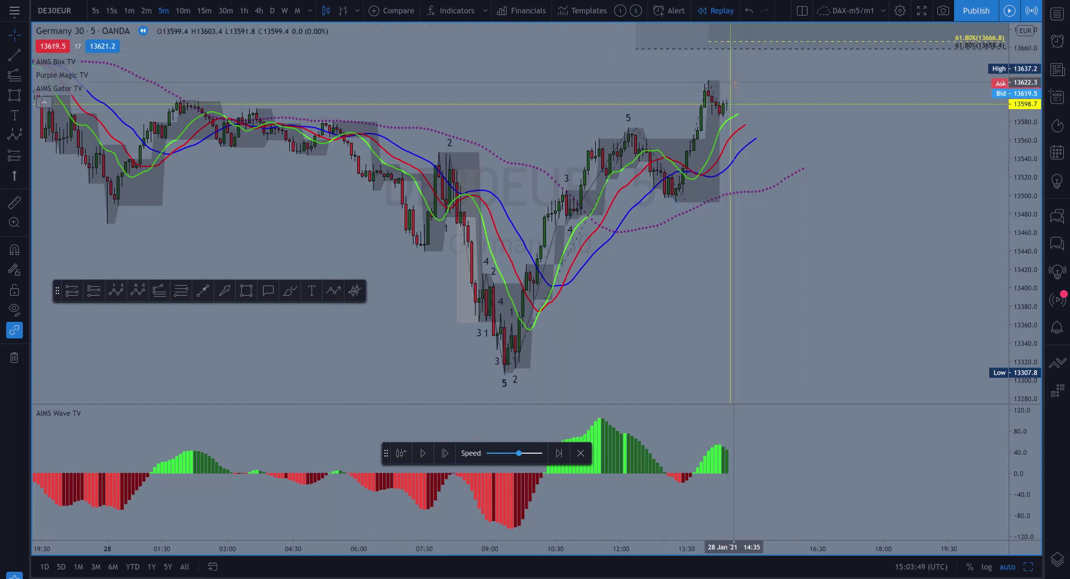
# Return to the 1-minute timeframe and advance the replay bar by bar from 14:30 to about 14:47
pyautogui.click(129, 11)
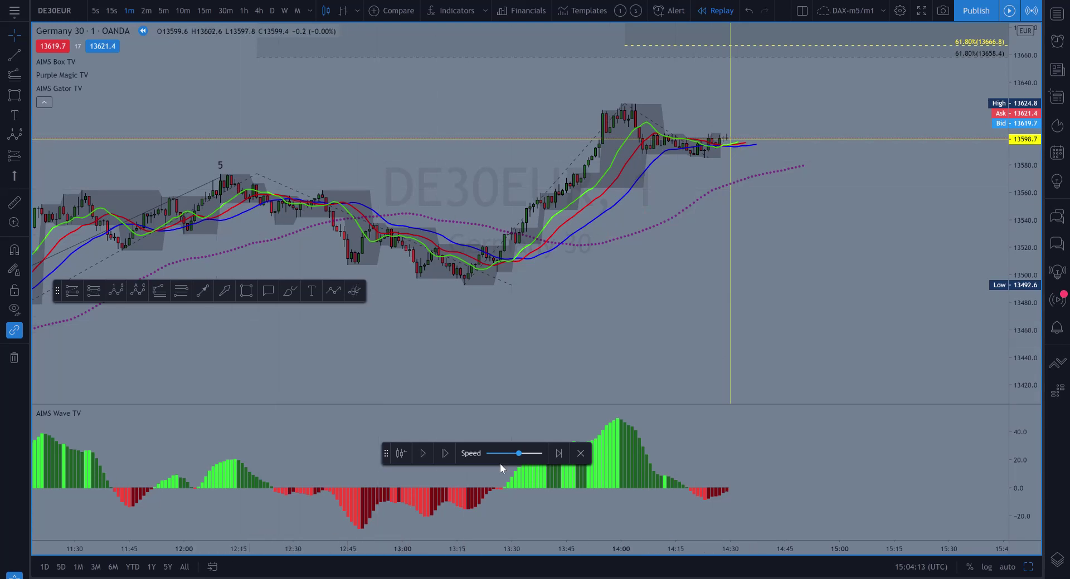
pyautogui.click(444, 453)
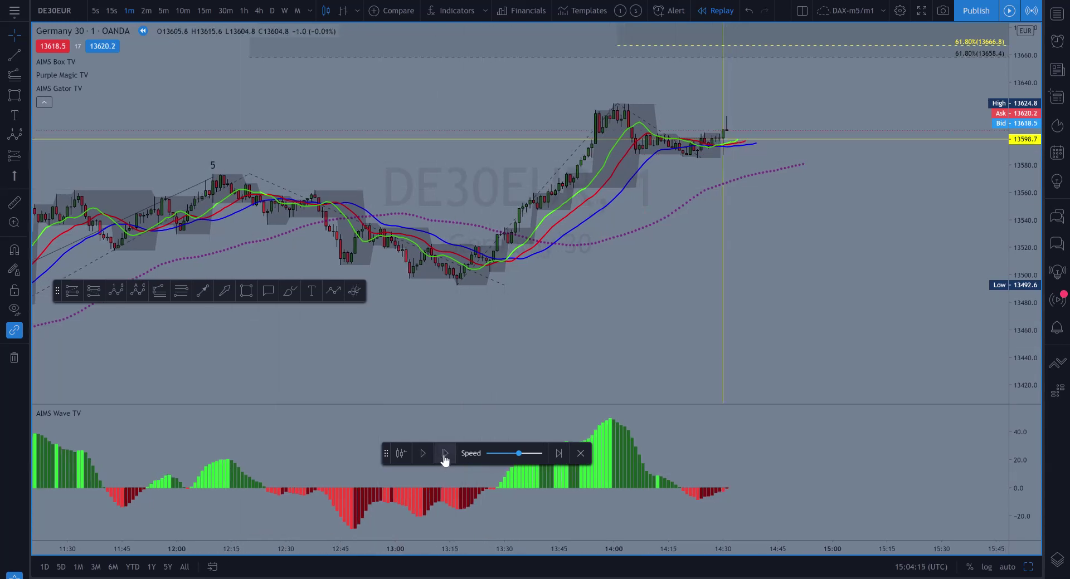
pyautogui.click(444, 455)
pyautogui.click(444, 455)
pyautogui.click(444, 455)
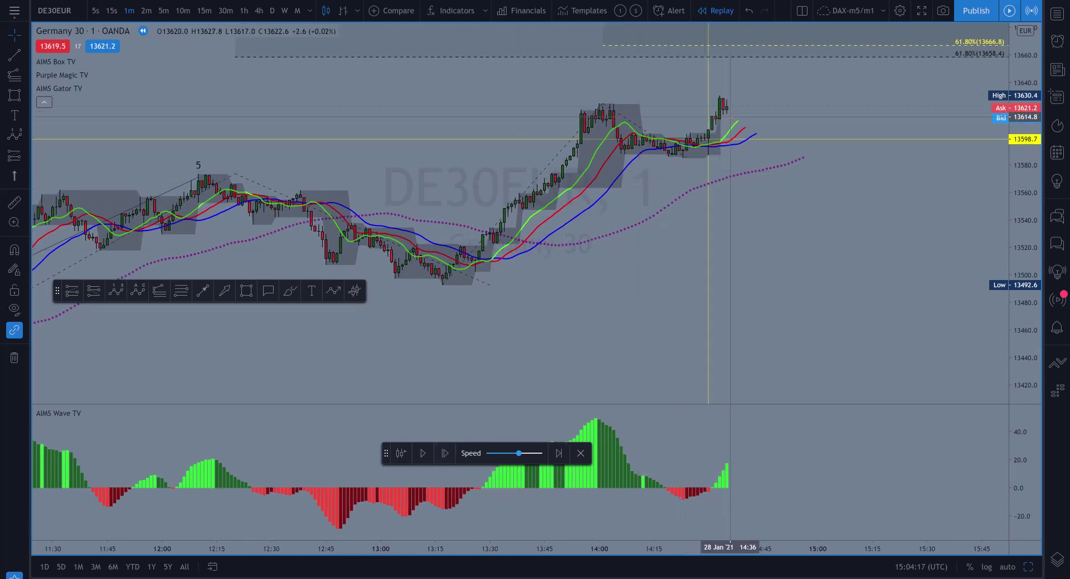
pyautogui.click(444, 455)
pyautogui.click(444, 454)
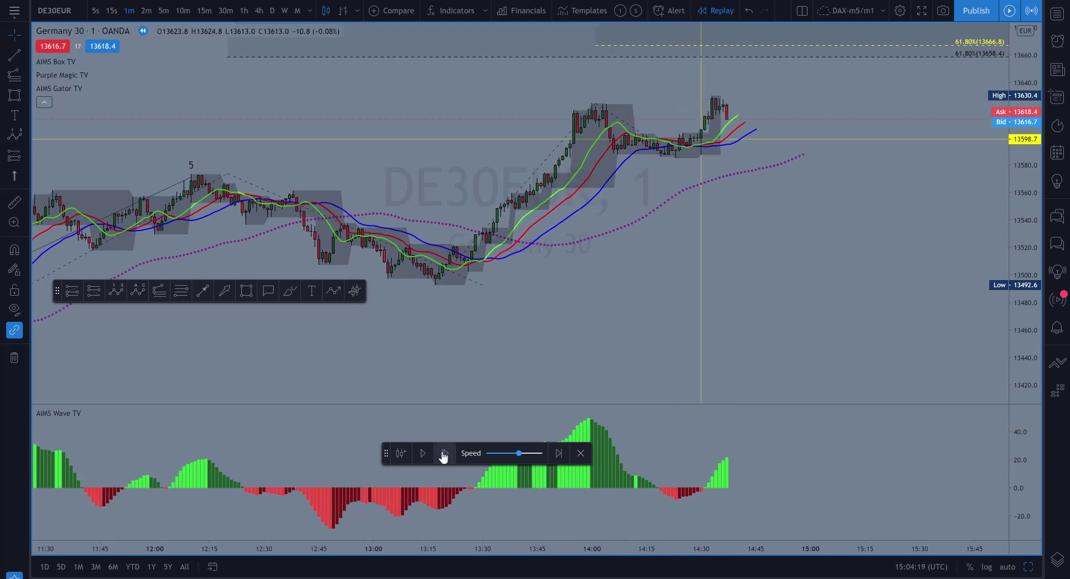
pyautogui.click(444, 455)
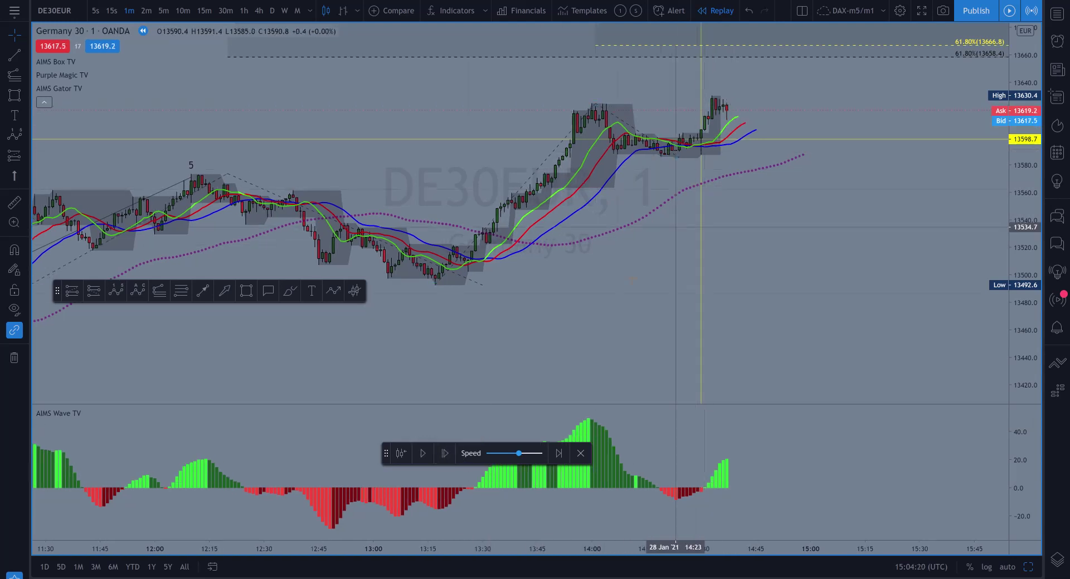
pyautogui.click(445, 454)
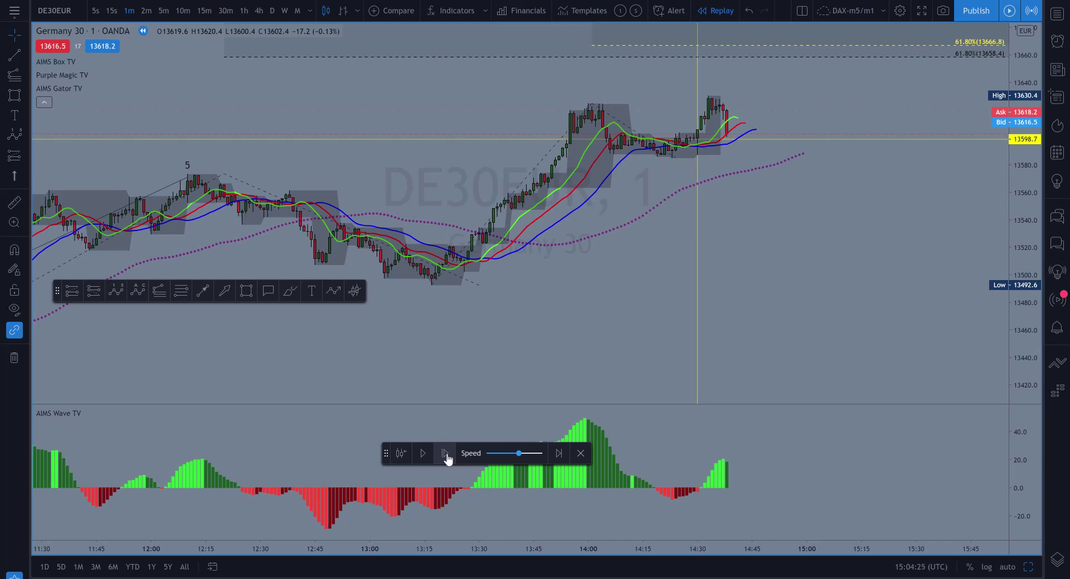
pyautogui.click(445, 454)
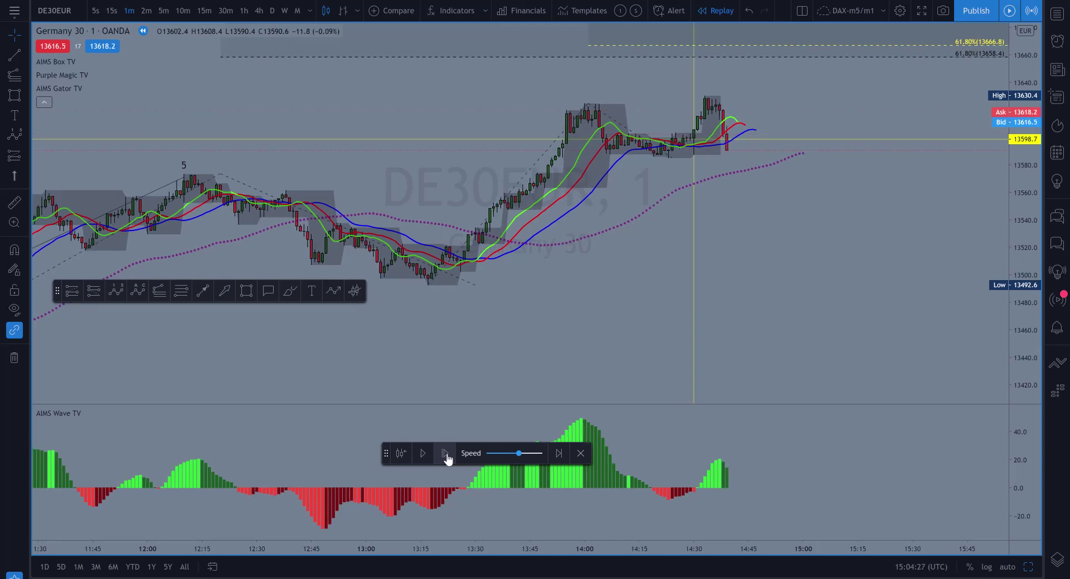
pyautogui.click(446, 454)
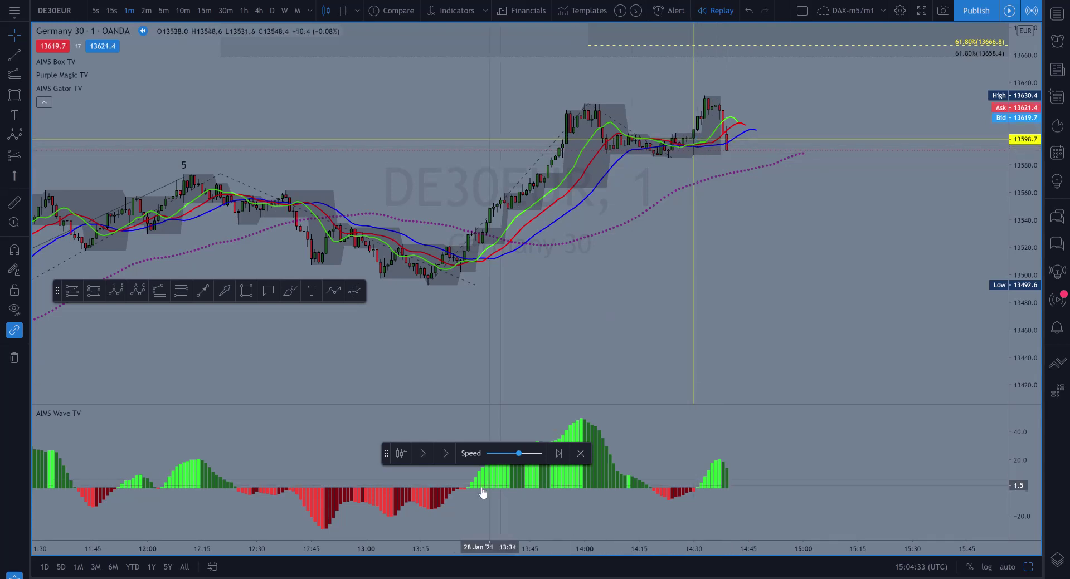
pyautogui.click(446, 454)
pyautogui.click(446, 454)
pyautogui.click(446, 455)
pyautogui.click(445, 455)
pyautogui.click(446, 455)
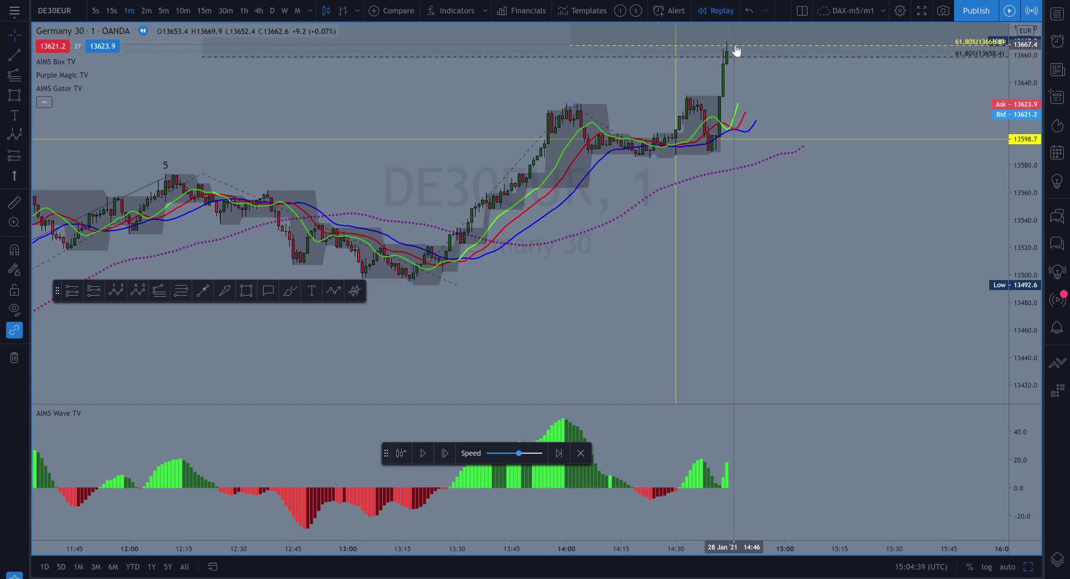
pyautogui.click(448, 455)
pyautogui.click(448, 455)
pyautogui.click(449, 455)
# Exit bar replay mode and frame the live 1-minute chart around the 61.8% extension levels and the latest candles
pyautogui.click(580, 455)
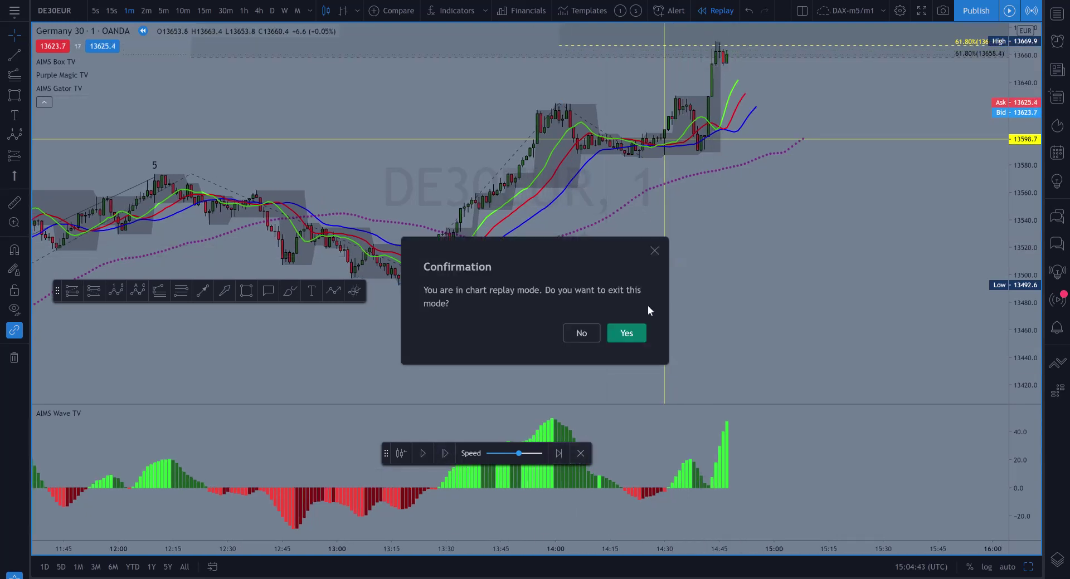
pyautogui.click(629, 336)
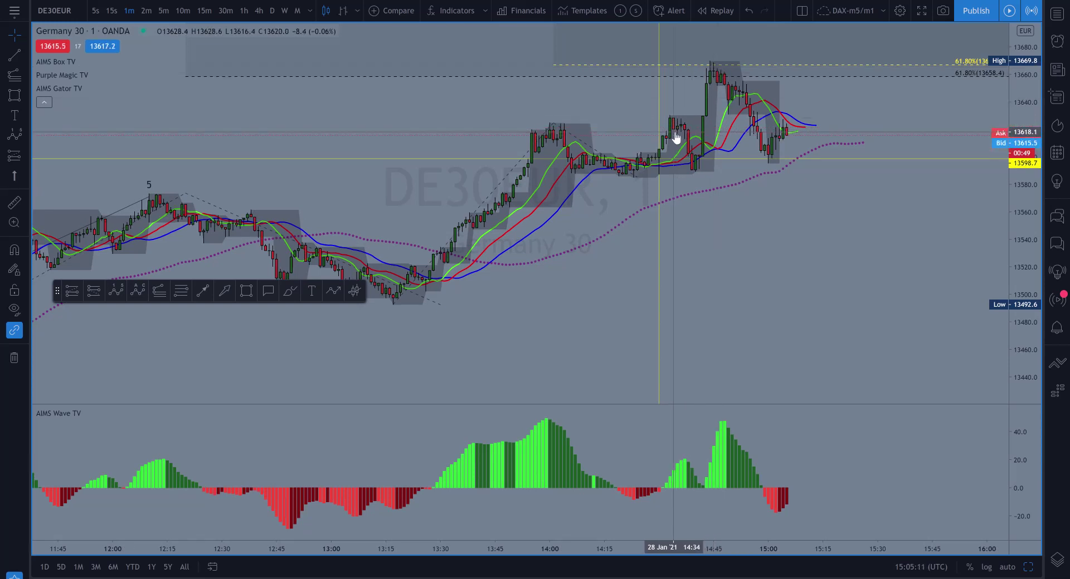
pyautogui.scroll(-5, 449, 217)
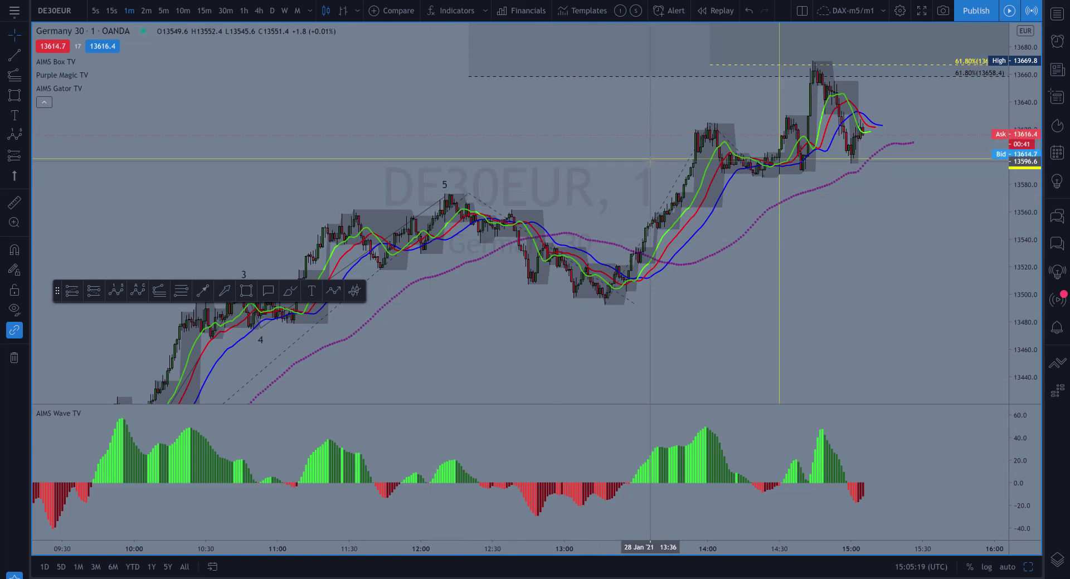
pyautogui.scroll(2, 647, 163)
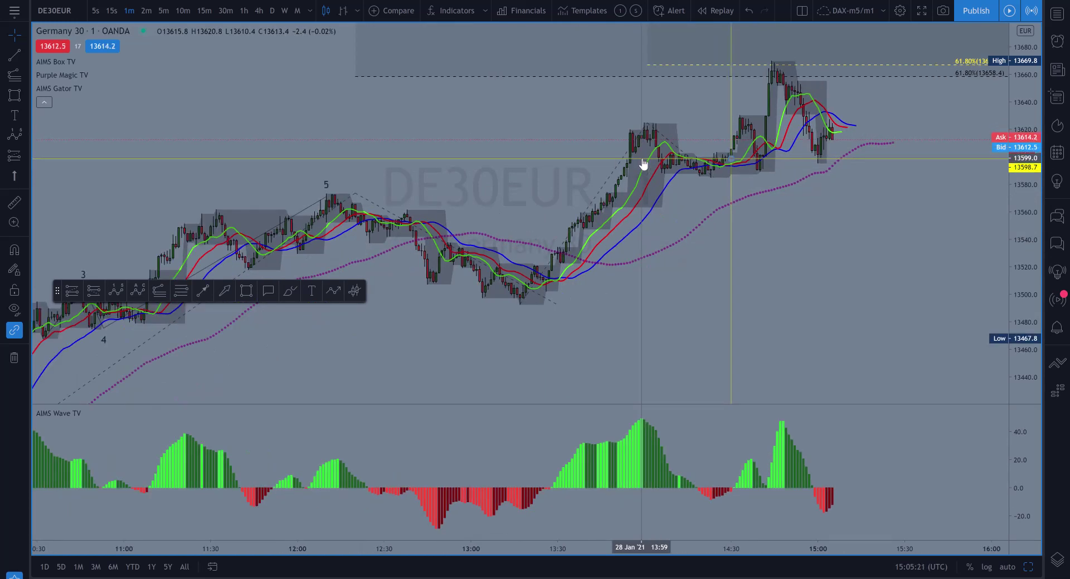